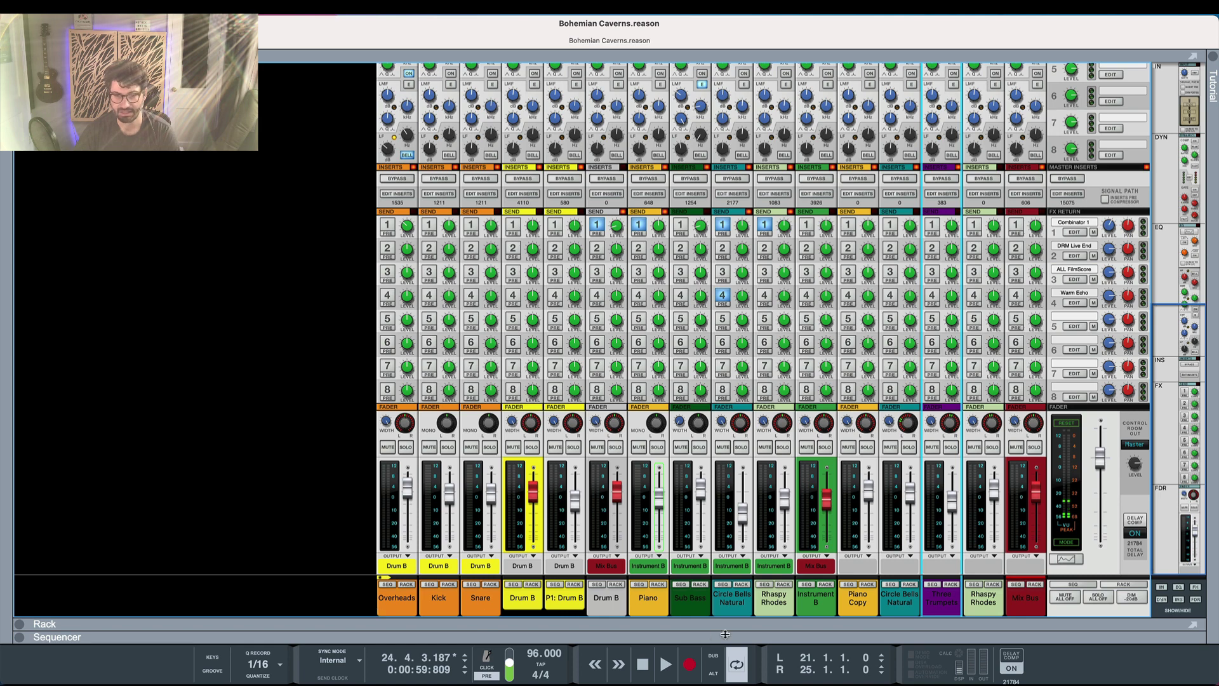
Move the Piano Copy channel strip beside the Piano channel in the mixer.
drag(858, 608, 654, 610)
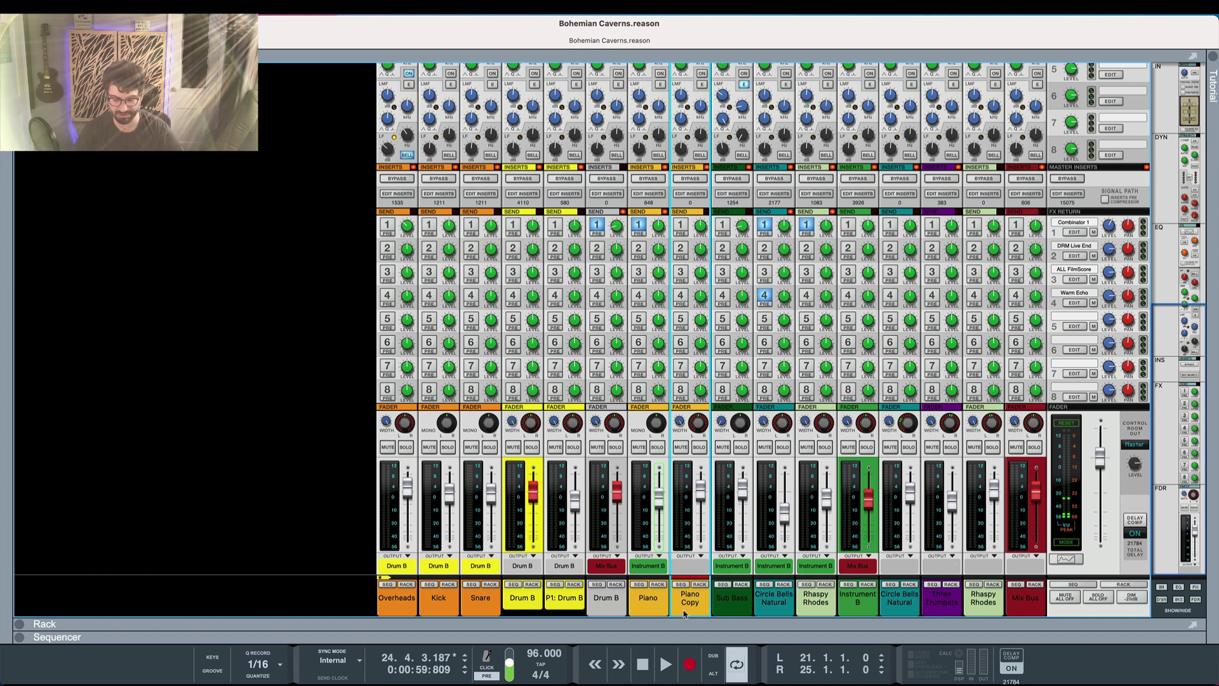
Switch to the Sequencer's track arrangement with F7.
key(F7)
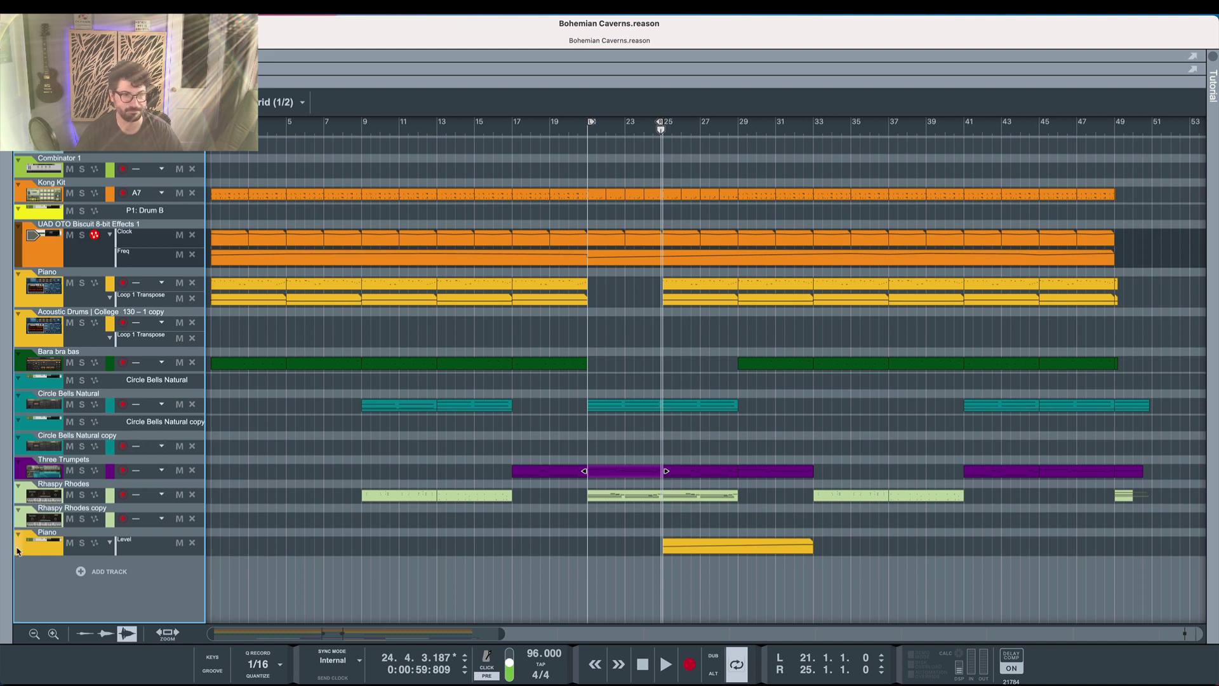
Undo a trial move of the upper Piano track and return to the Main Mixer.
drag(17, 282, 17, 528)
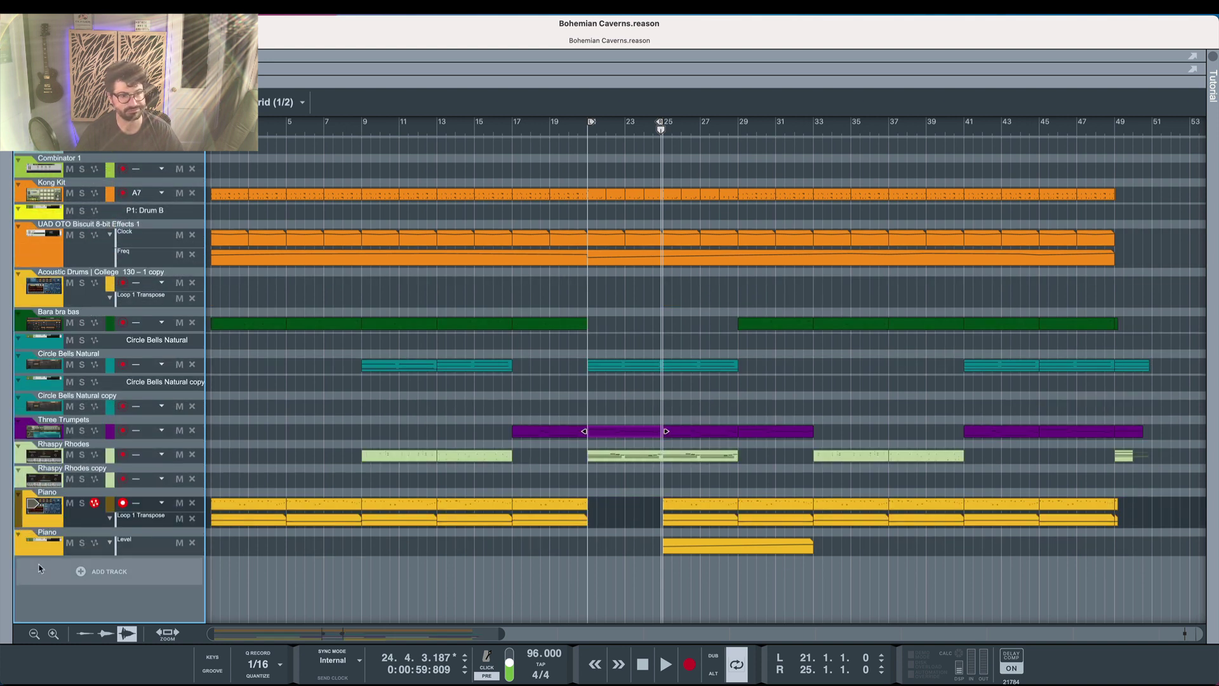
key(ctrl+z)
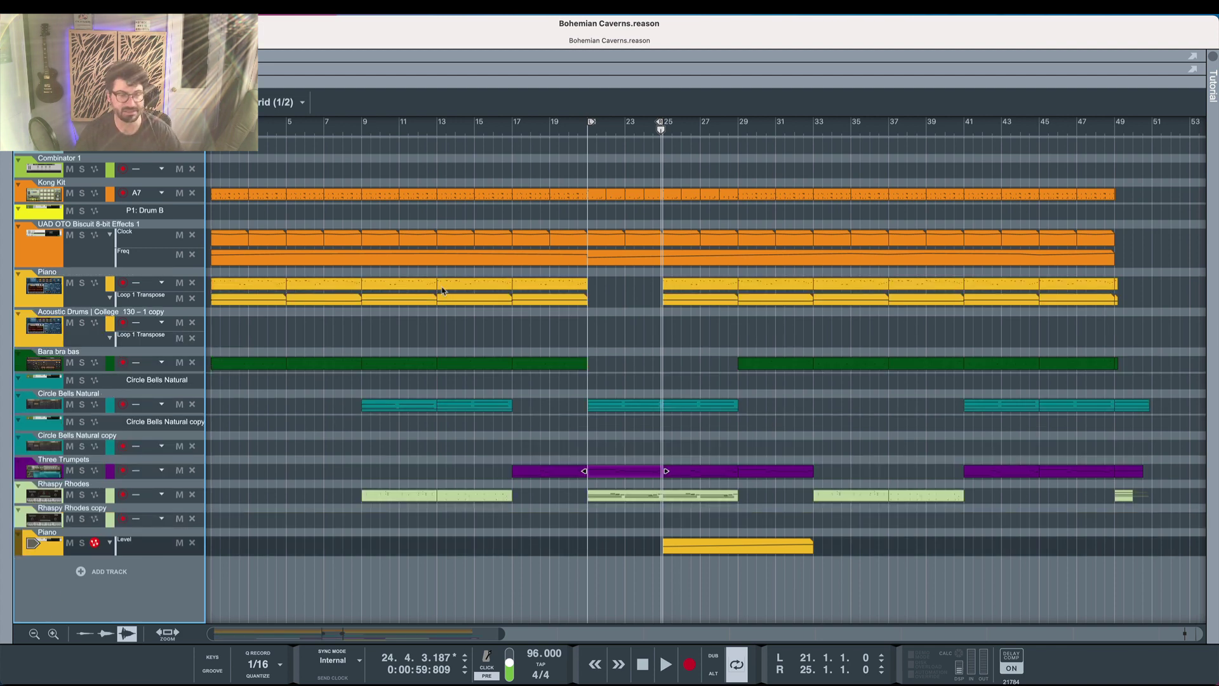
key(F5)
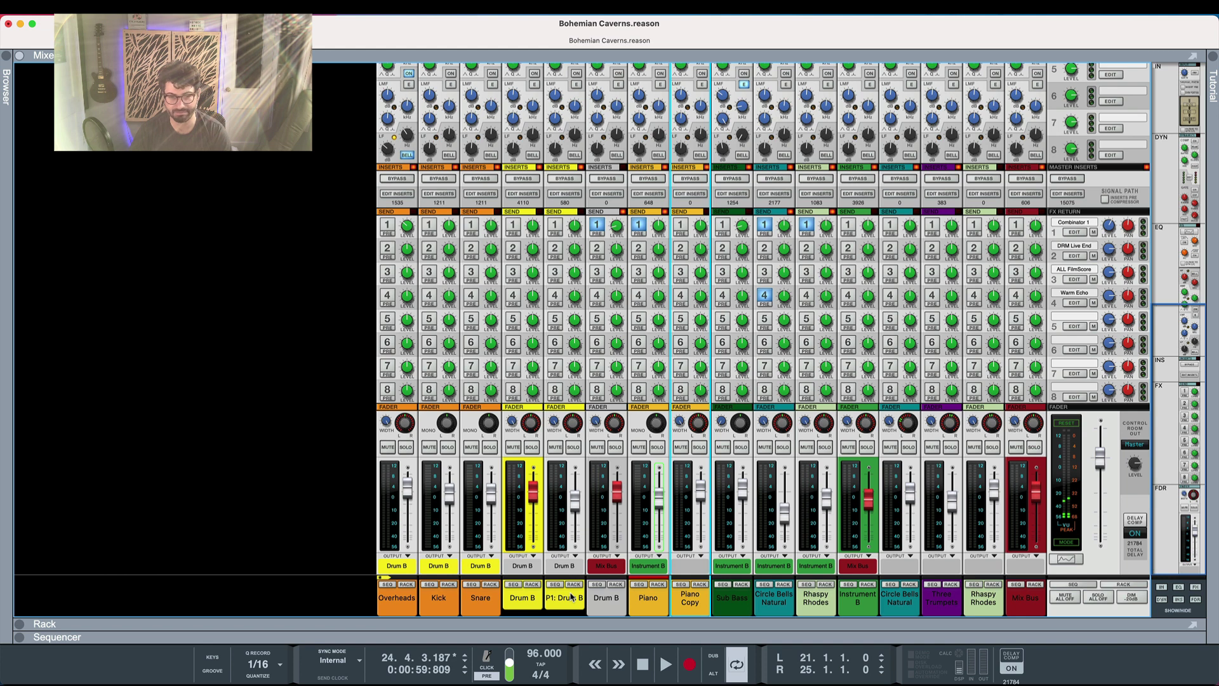
Reset all Drum B channel settings and create a parallel channel from P1: Drum B, leaving its output unchanged.
right_click(525, 596)
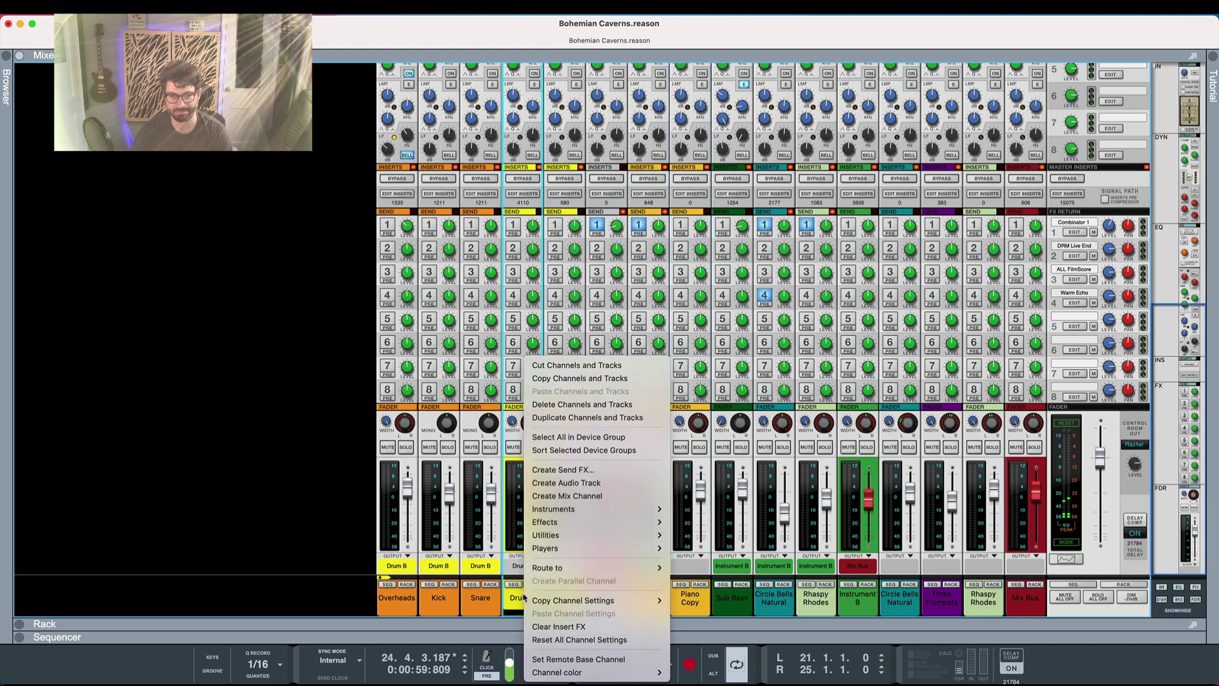
click(594, 639)
right_click(564, 601)
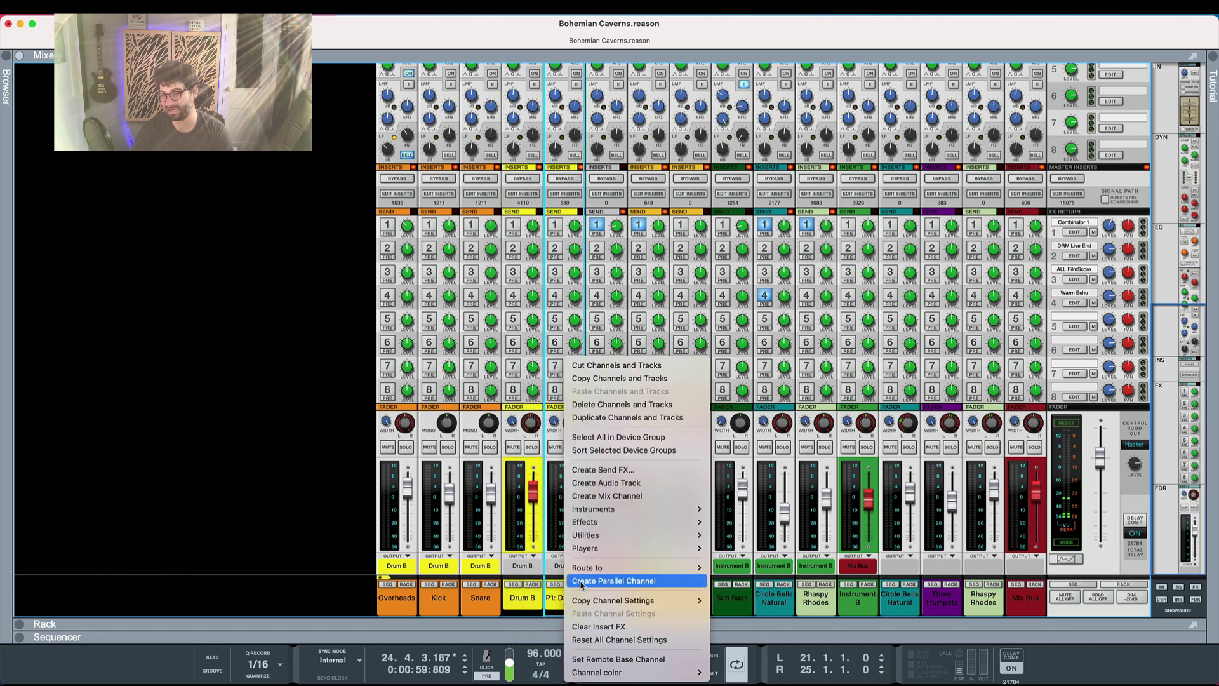
click(581, 581)
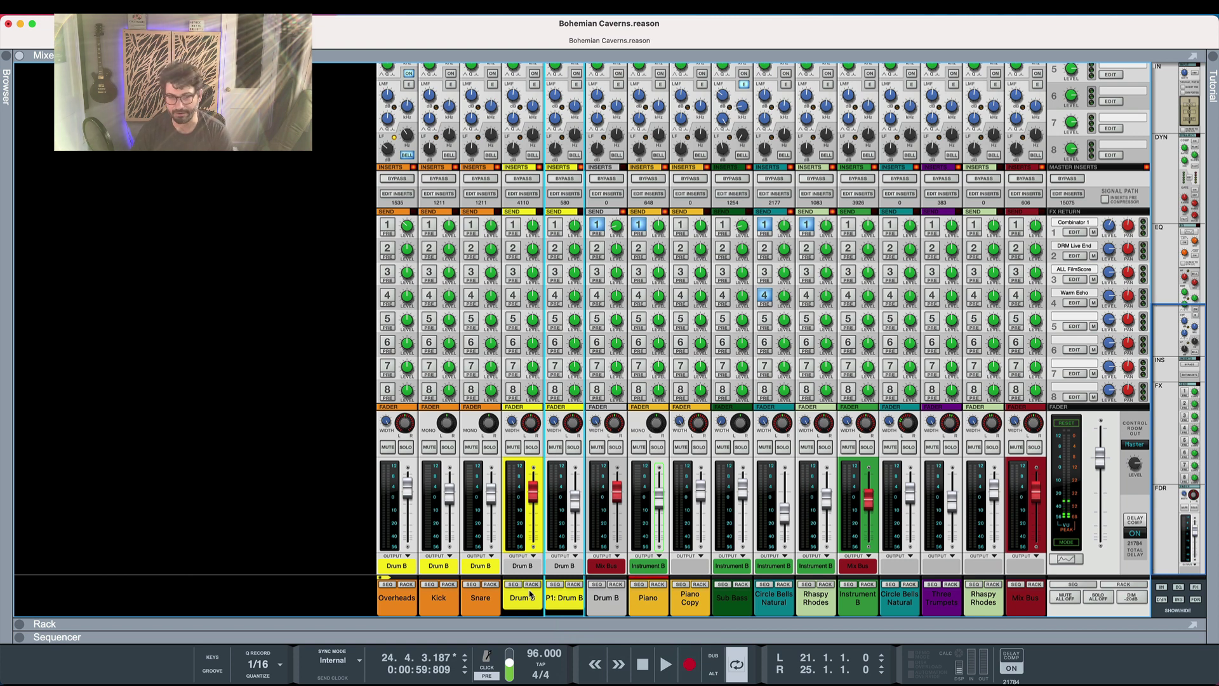
click(573, 562)
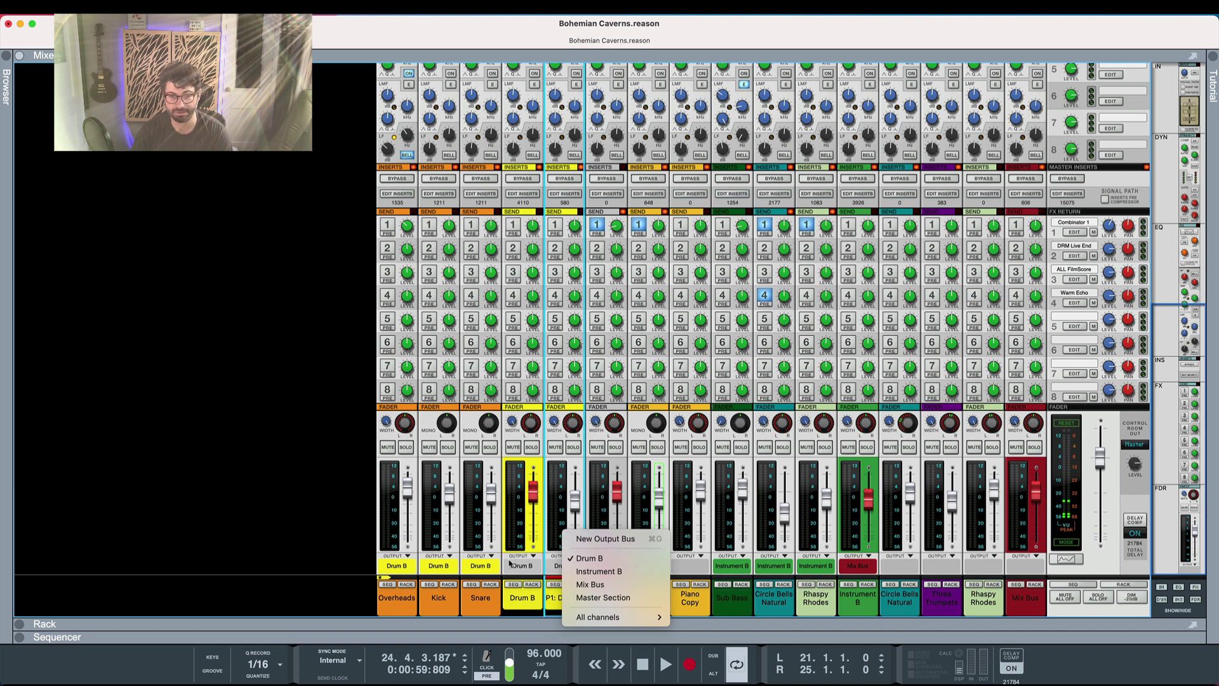
click(306, 567)
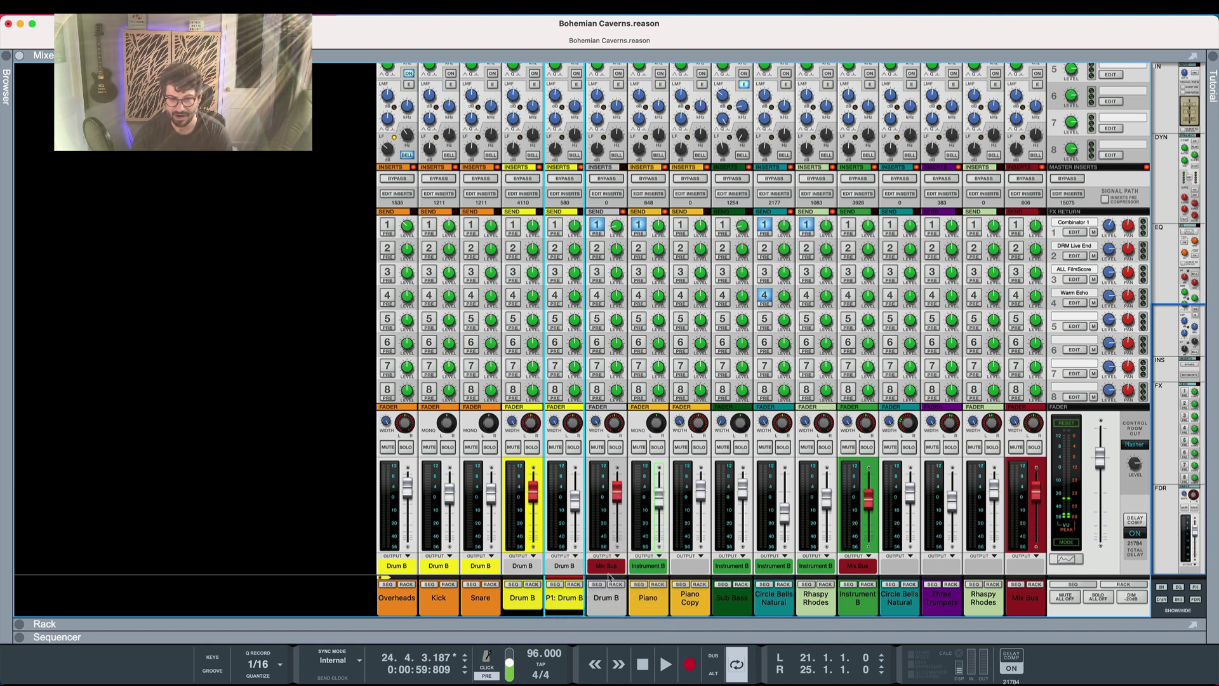
click(623, 494)
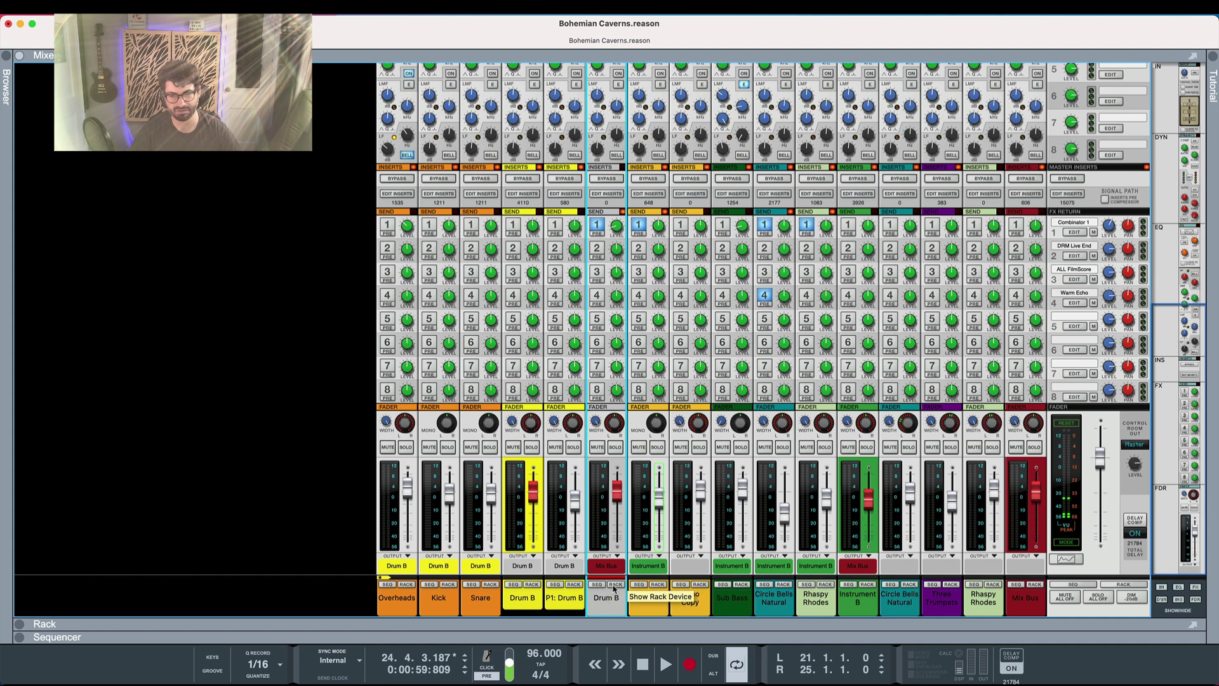
Select the Piano track and the Circle Bells Natural clip, then show Rhaspy Rhodes' Radical Keys in the rack.
click(639, 585)
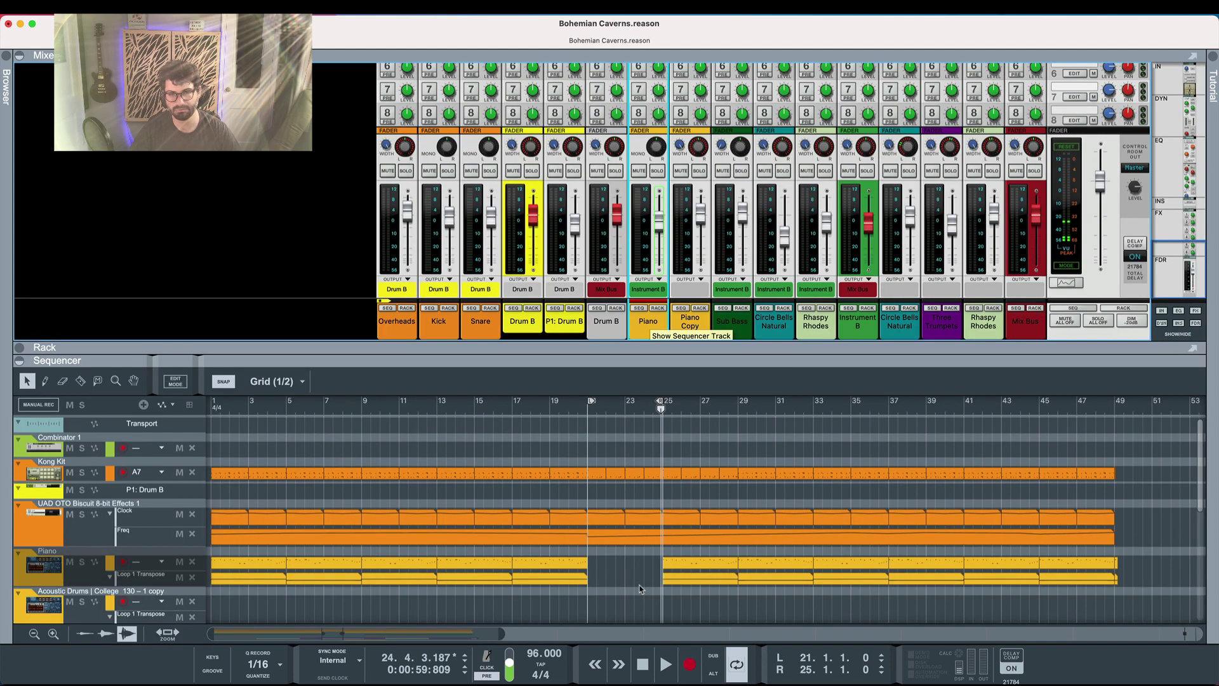
click(58, 574)
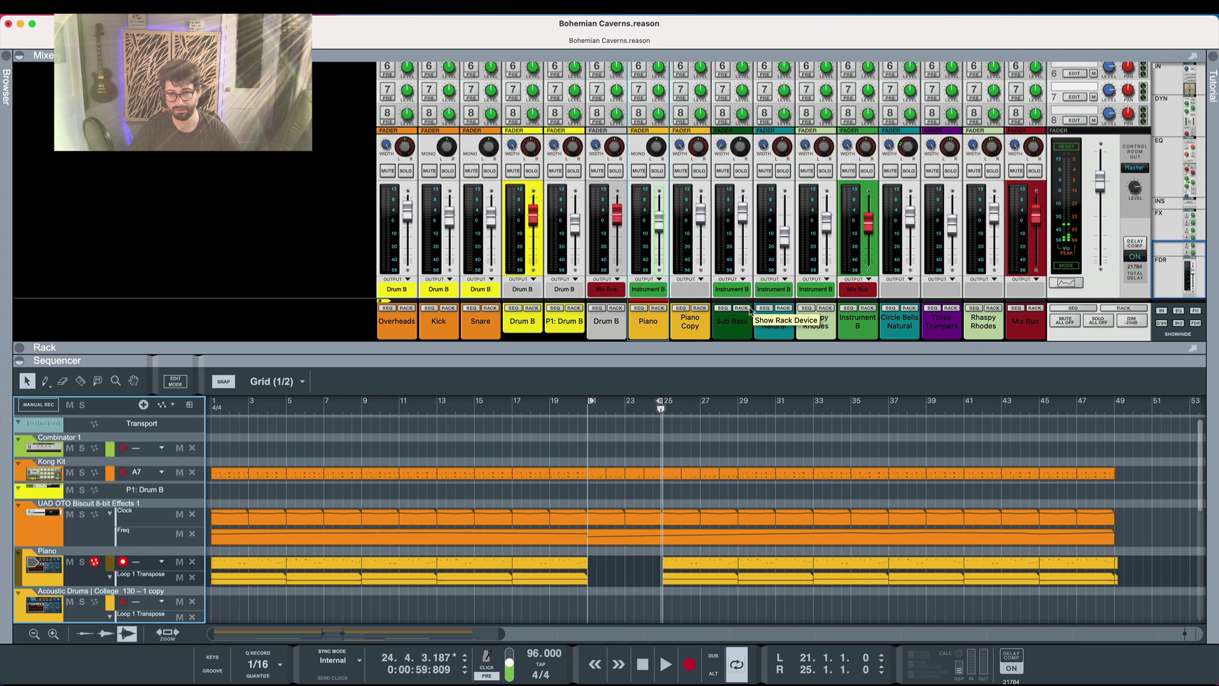
click(768, 311)
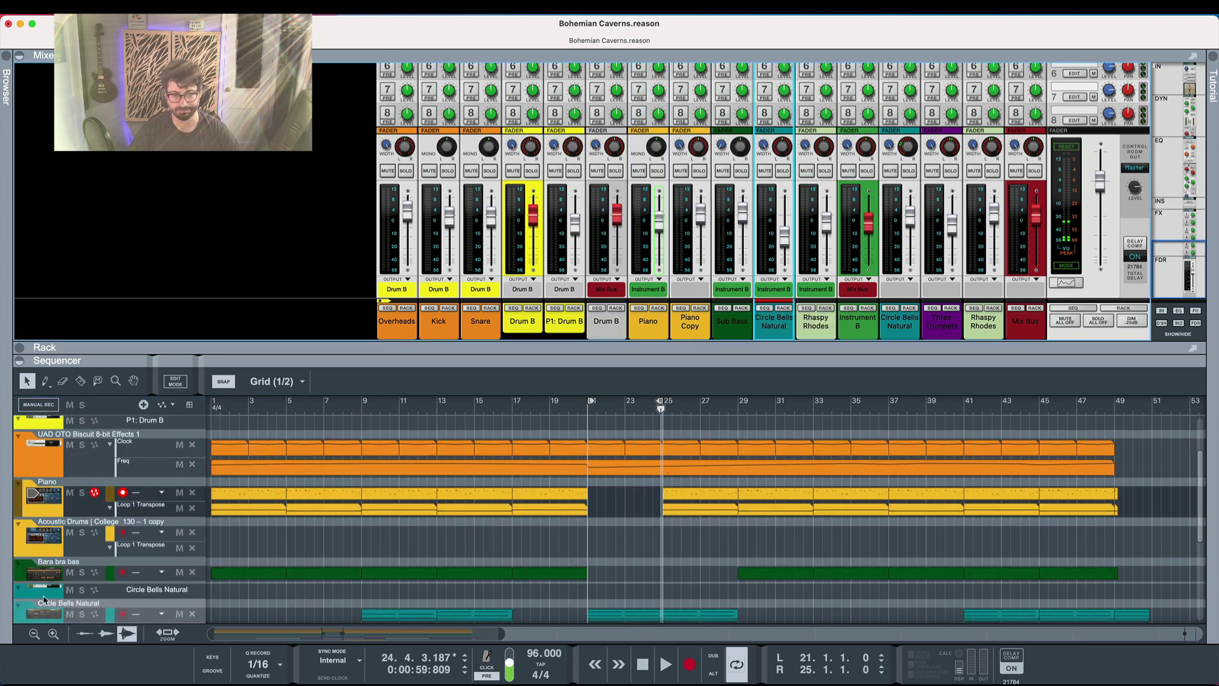
click(633, 613)
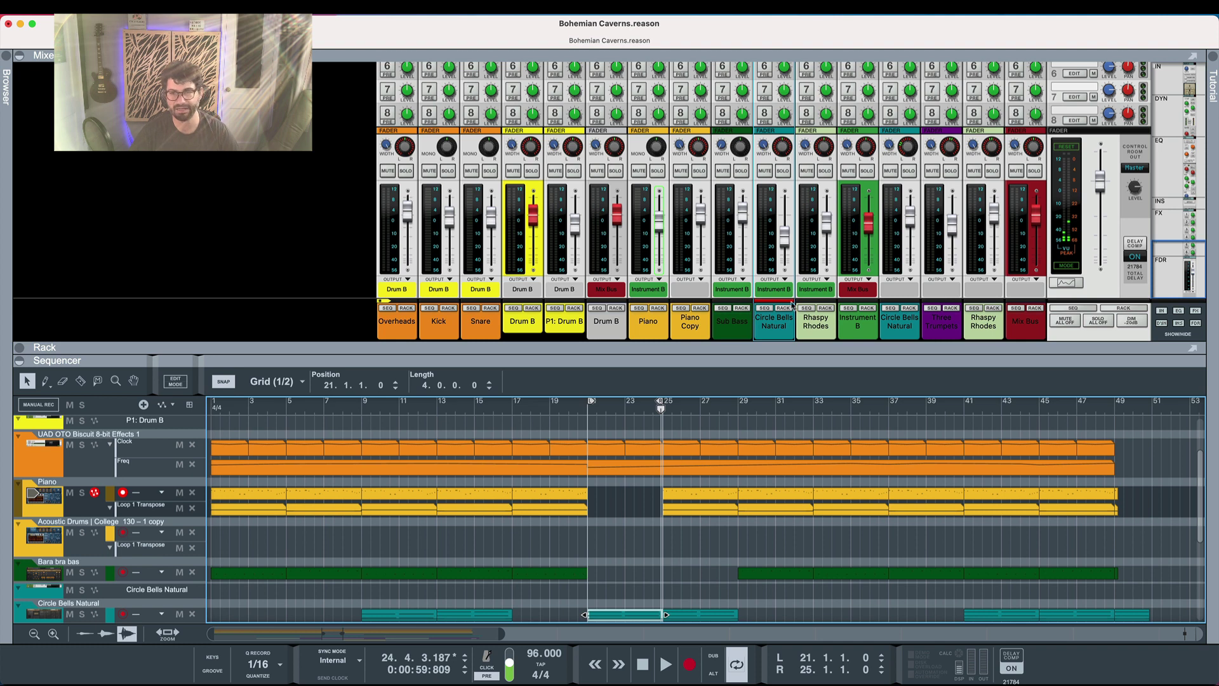
click(825, 309)
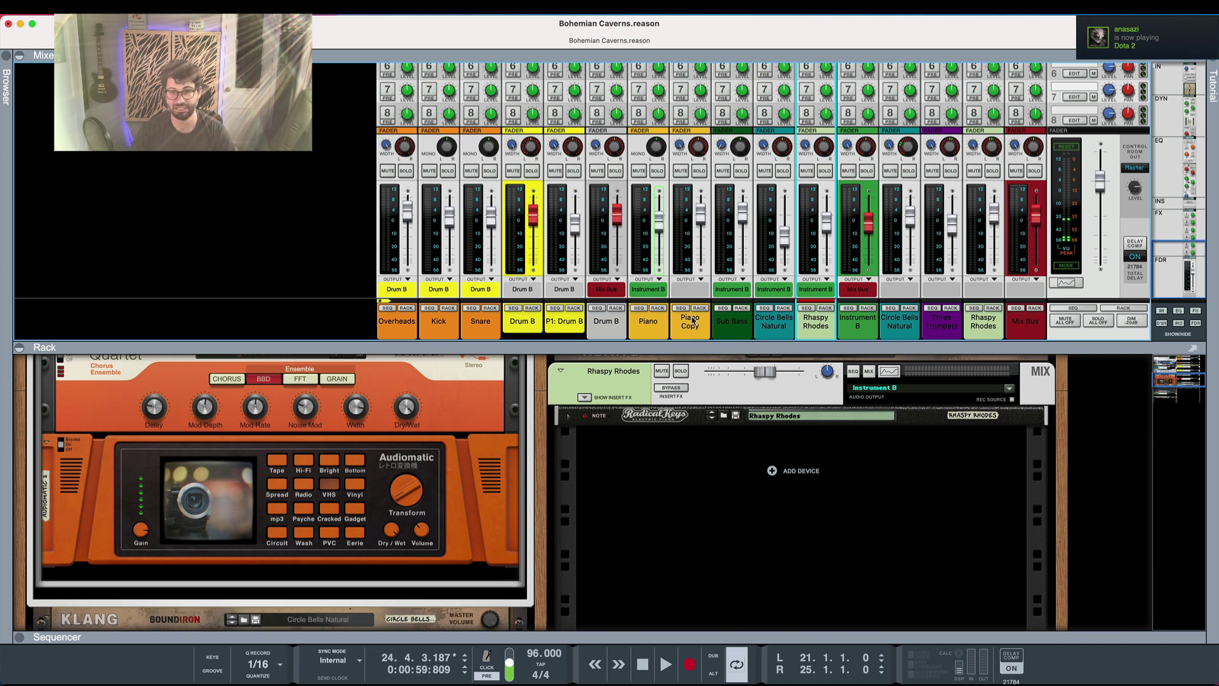
Nudge the Piano Copy channel toward Sub Bass in the mixer.
drag(693, 321, 727, 320)
Maximise the Sequencer to show all tracks and clips.
key(F7)
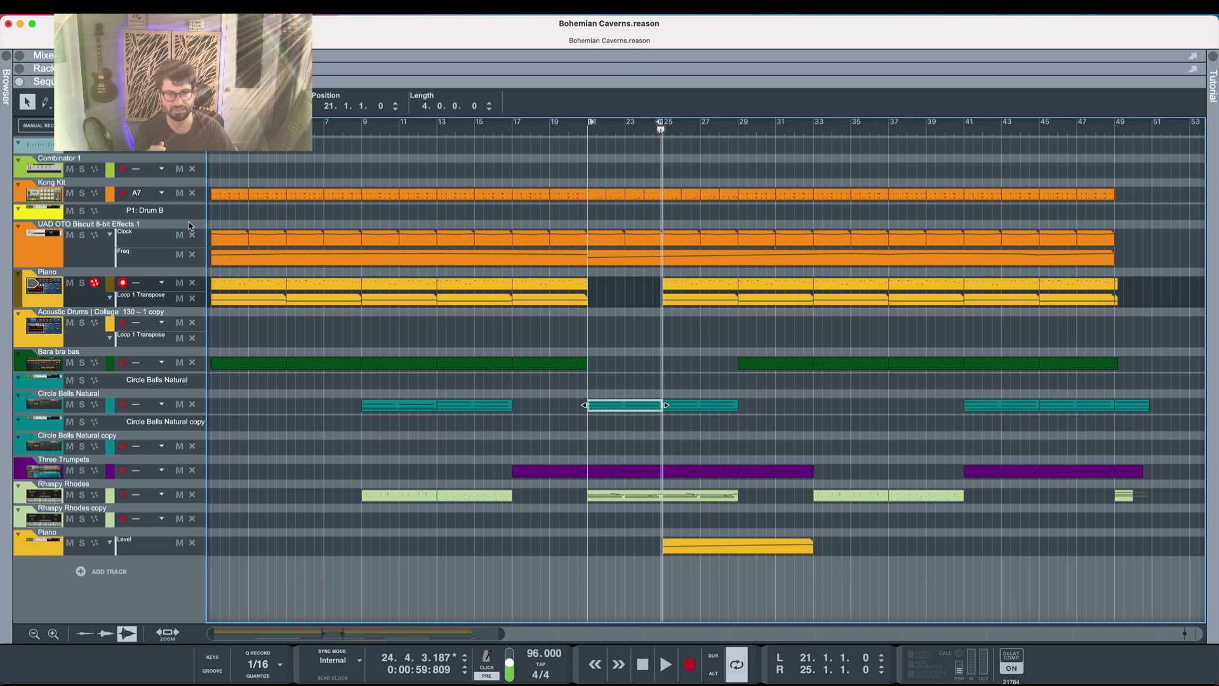
Cycle through the main views, settle on the Rack, and flip it around and back.
key(F6)
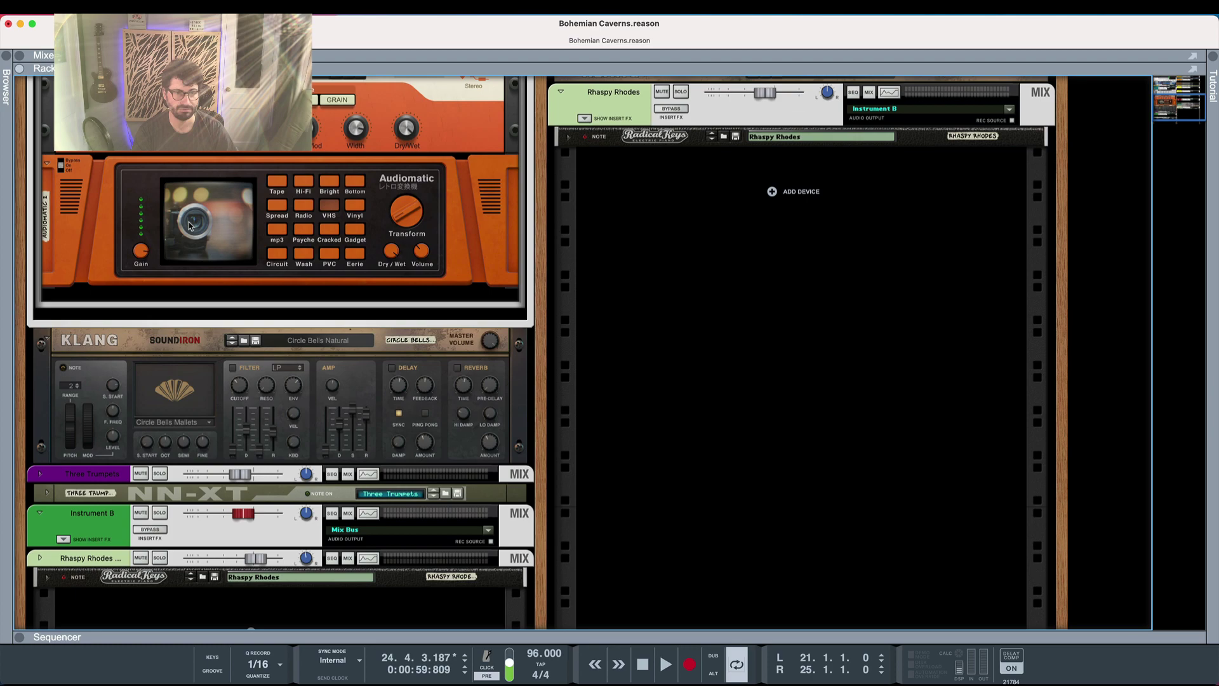
key(F7)
key(F5)
key(F7)
key(F5)
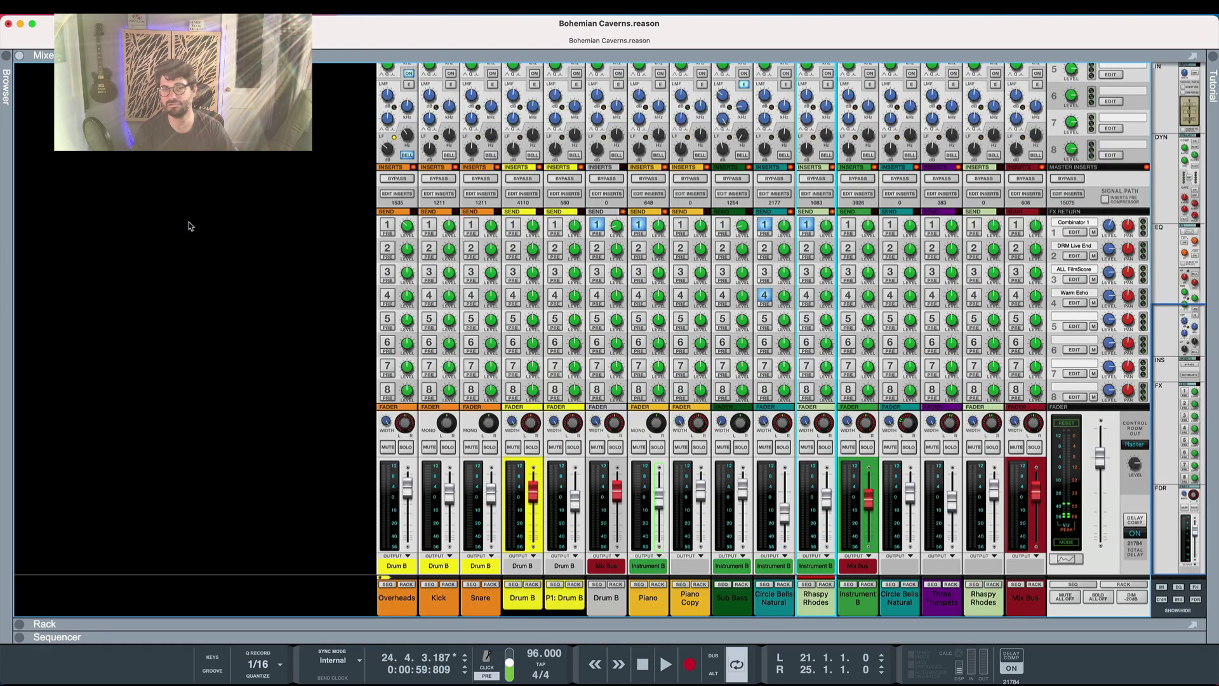
key(F7)
key(F5)
key(F6)
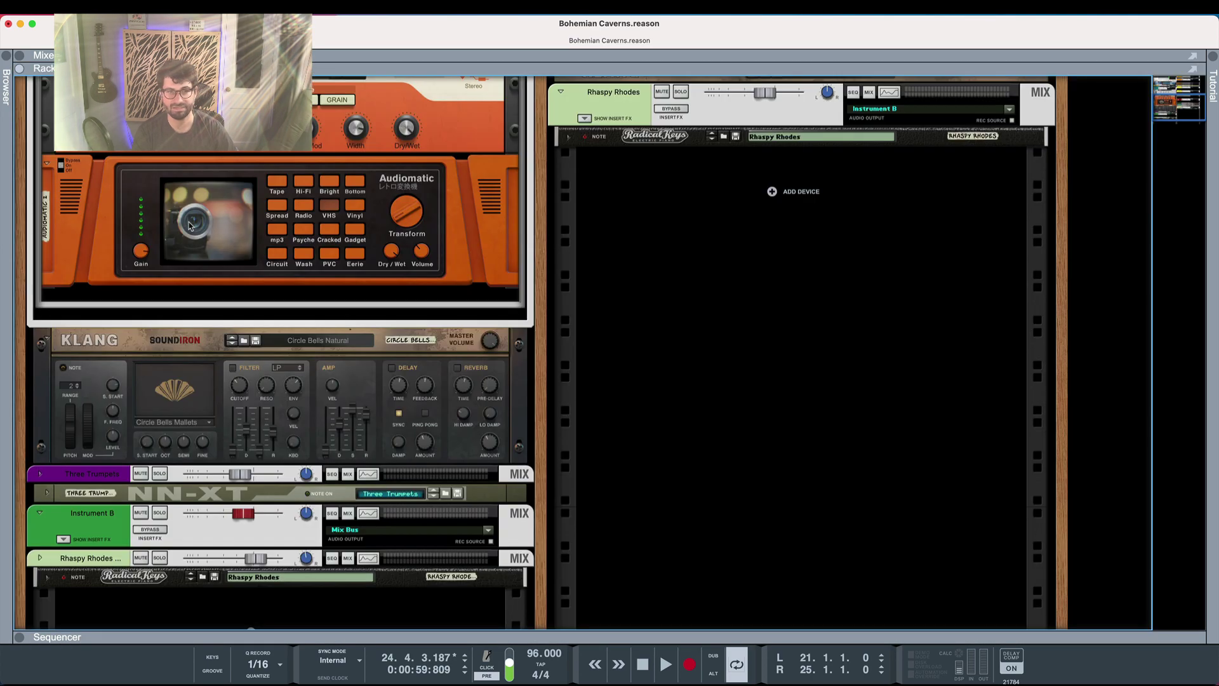
key(Tab)
key(Tab)
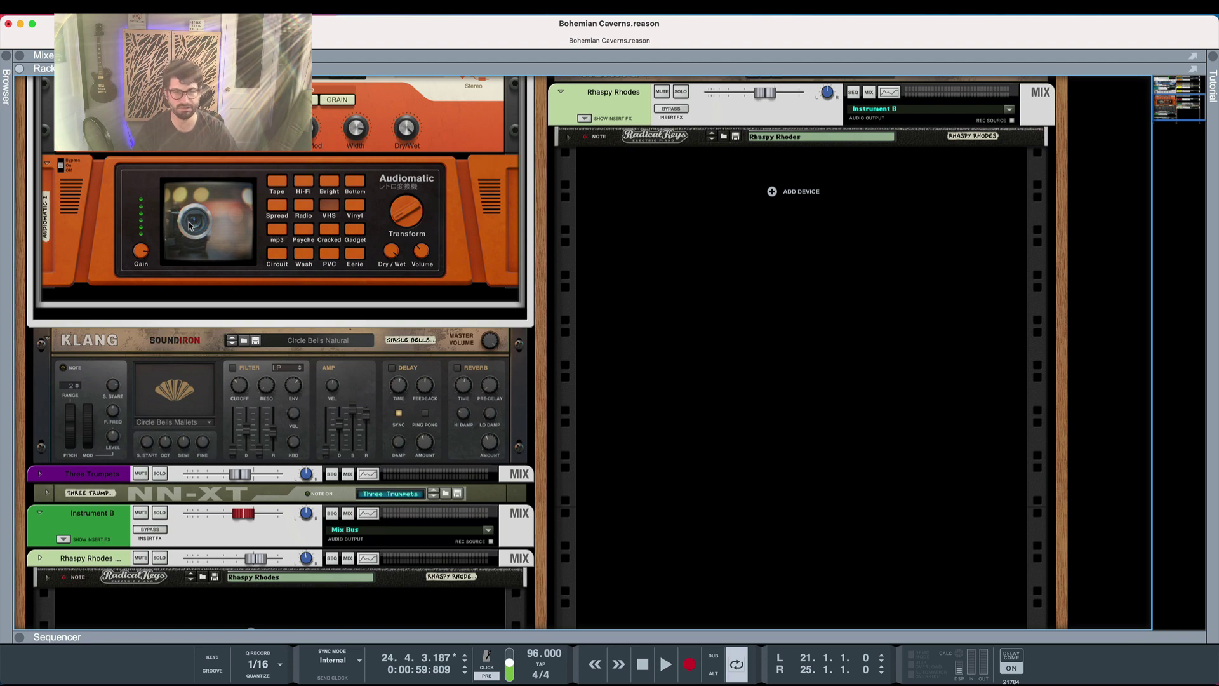
scroll(189, 226, up, 10)
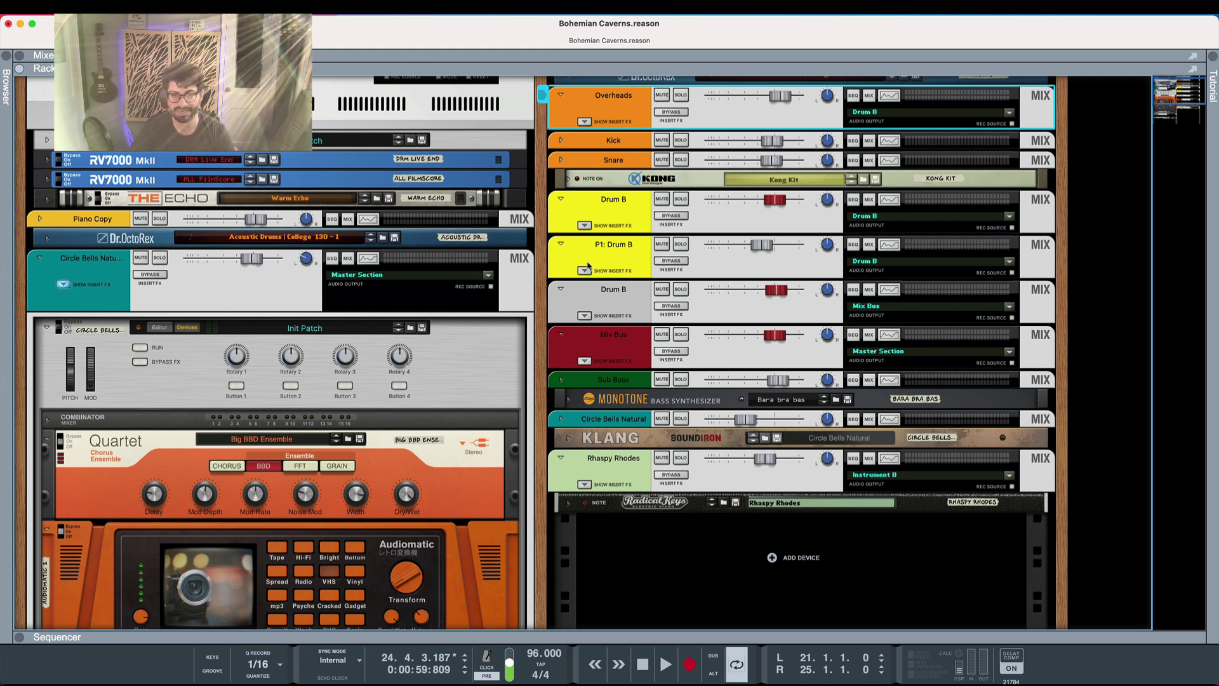
Show the Rhaspy Rhodes channel's insert effects and scroll through its device chain.
click(584, 486)
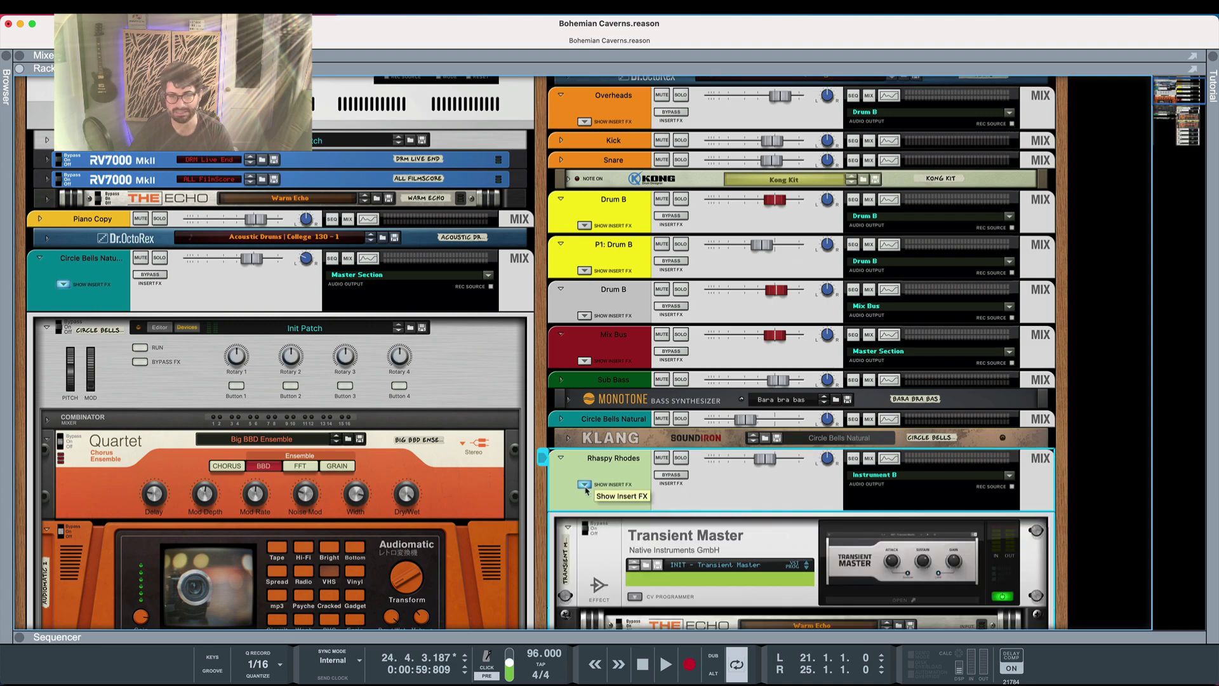
scroll(585, 488, down, 5)
scroll(533, 419, down, 5)
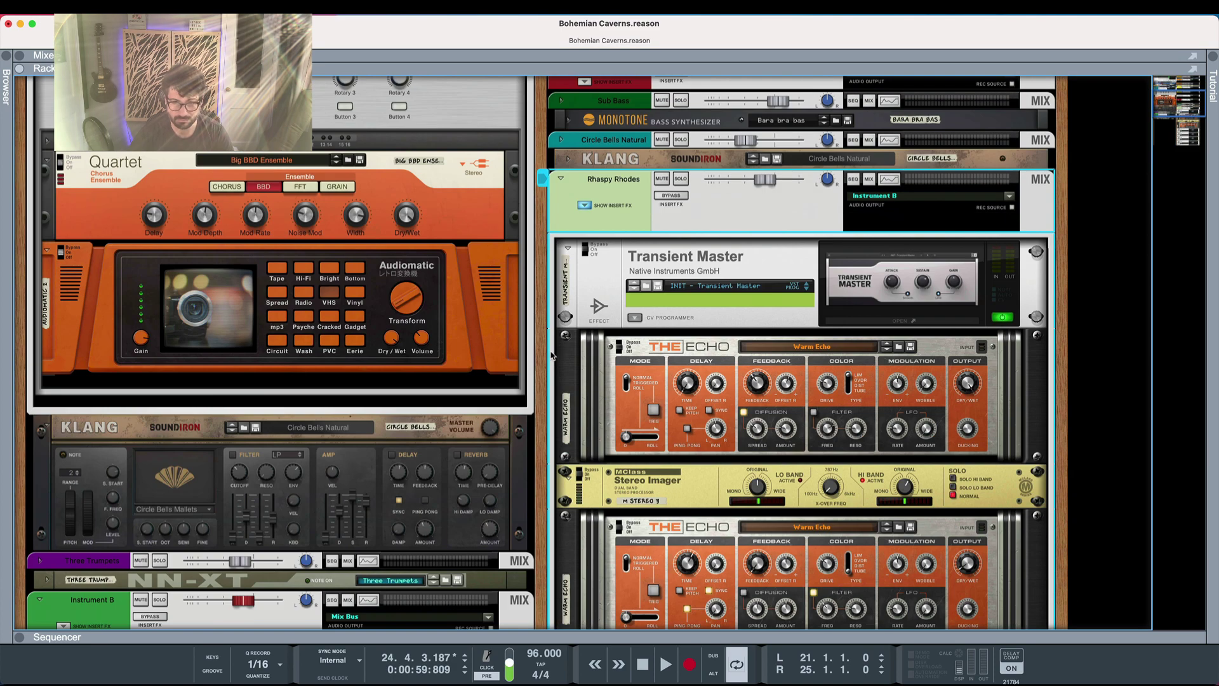
scroll(683, 284, down, 8)
scroll(652, 272, up, 15)
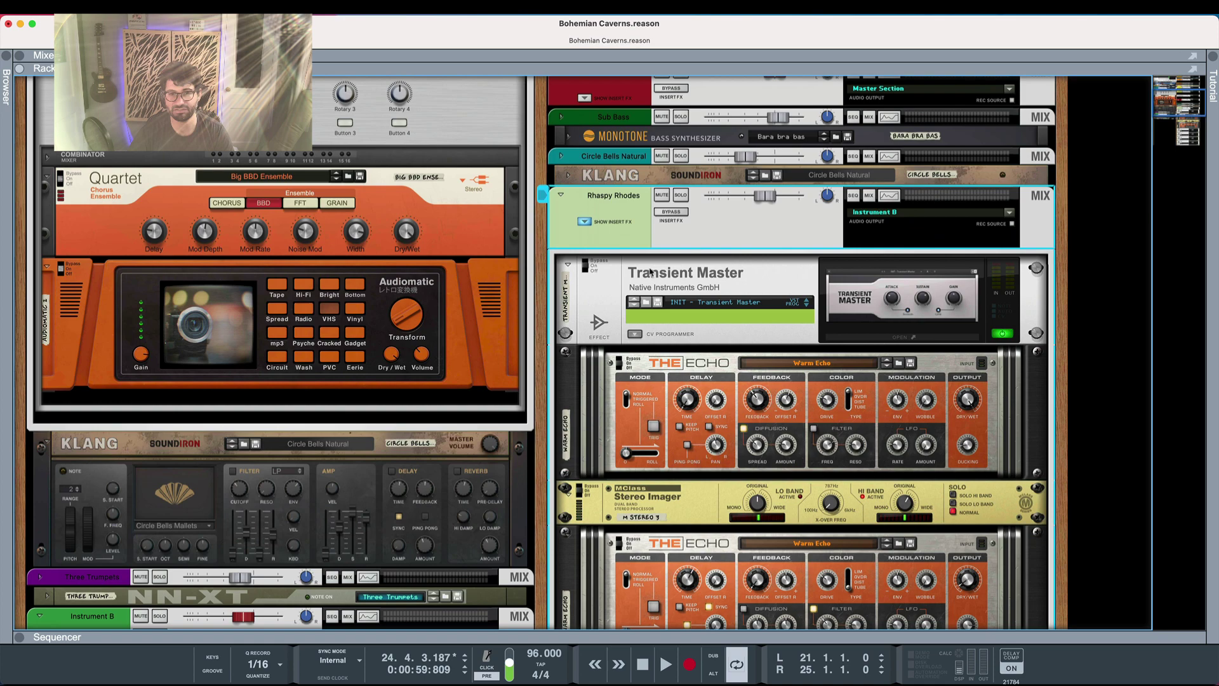
scroll(845, 500, down, 5)
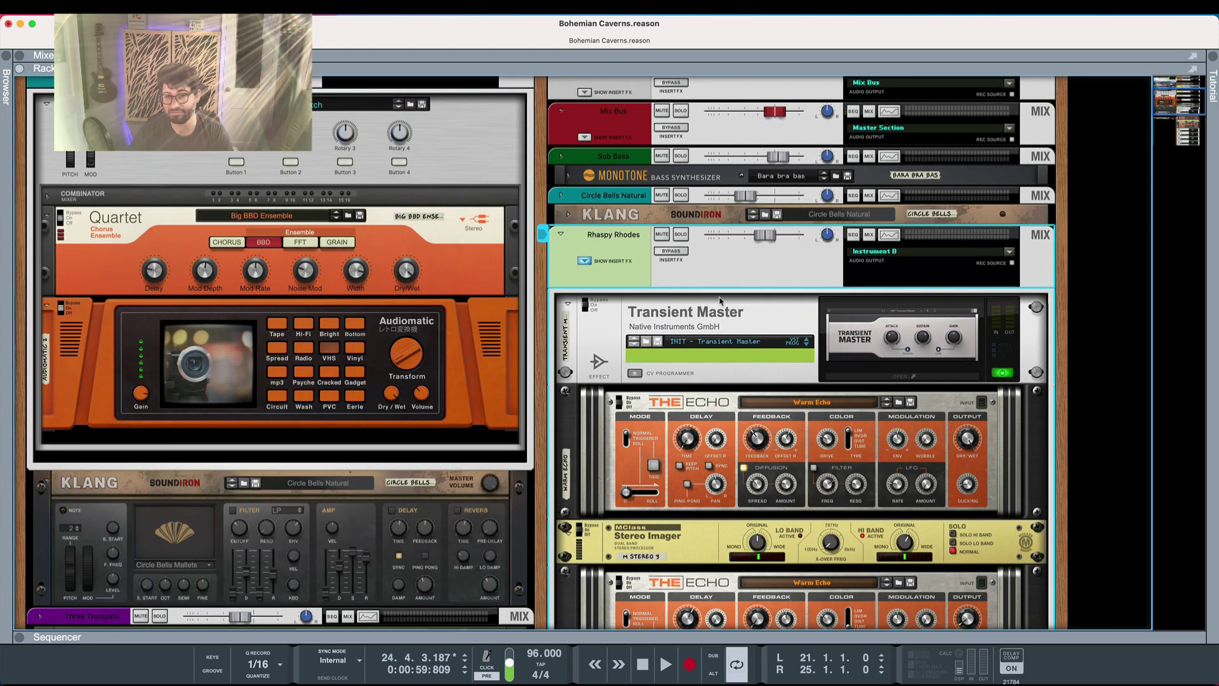
scroll(749, 266, down, 20)
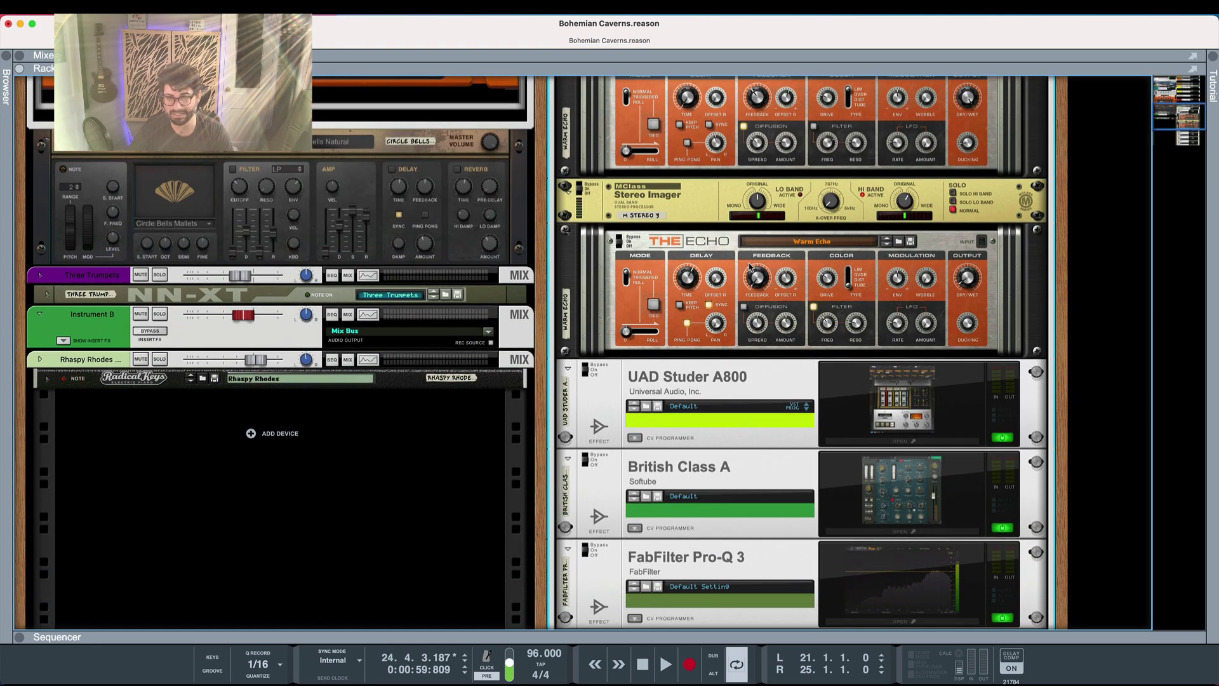
scroll(737, 273, up, 20)
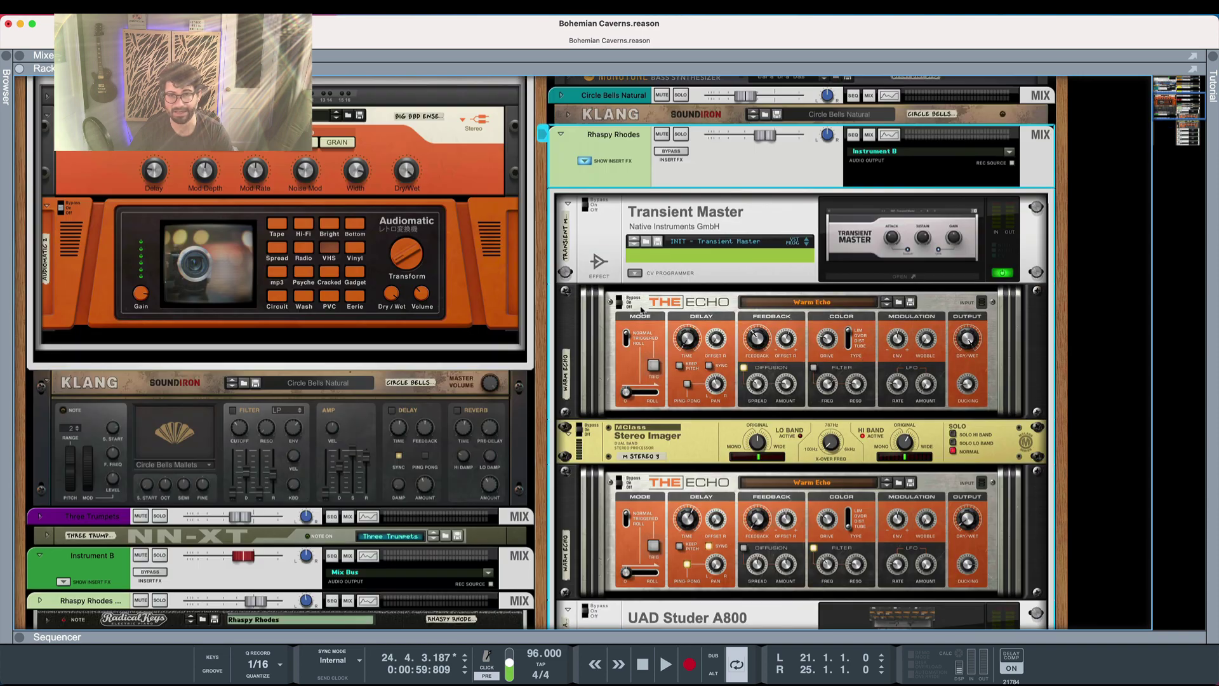
scroll(615, 547, down, 5)
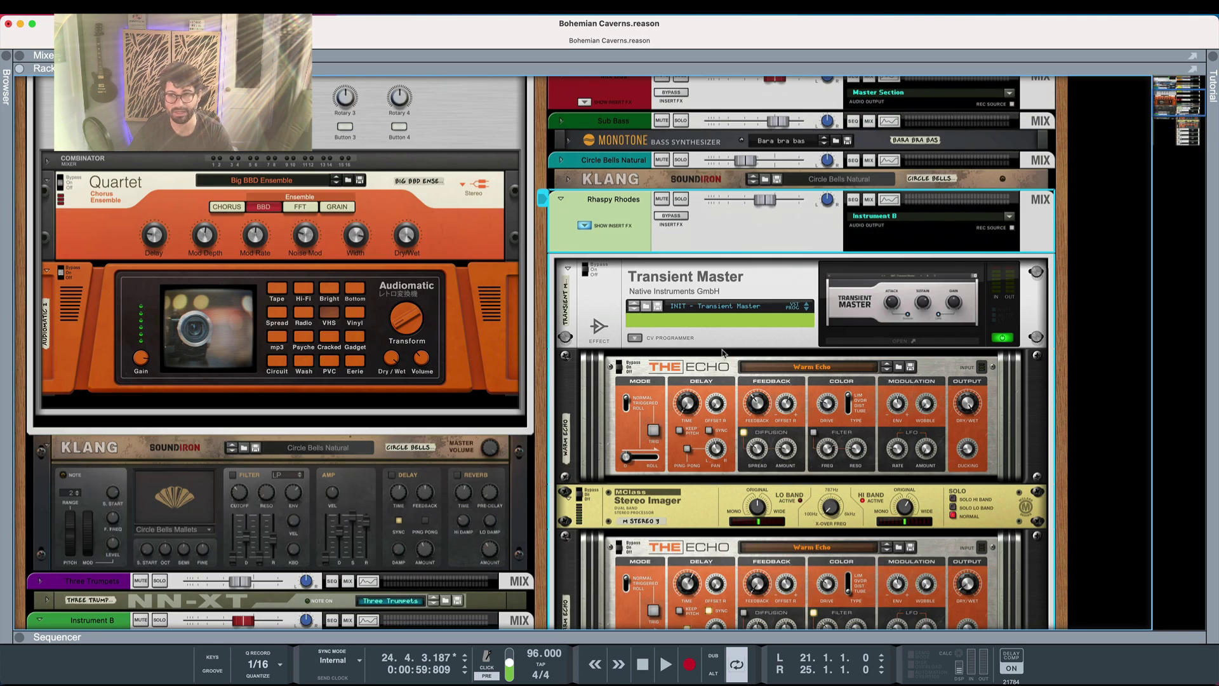
Toggle the Rhodes insert effects off and on, then drag Radical Keys above the effects chain.
click(583, 229)
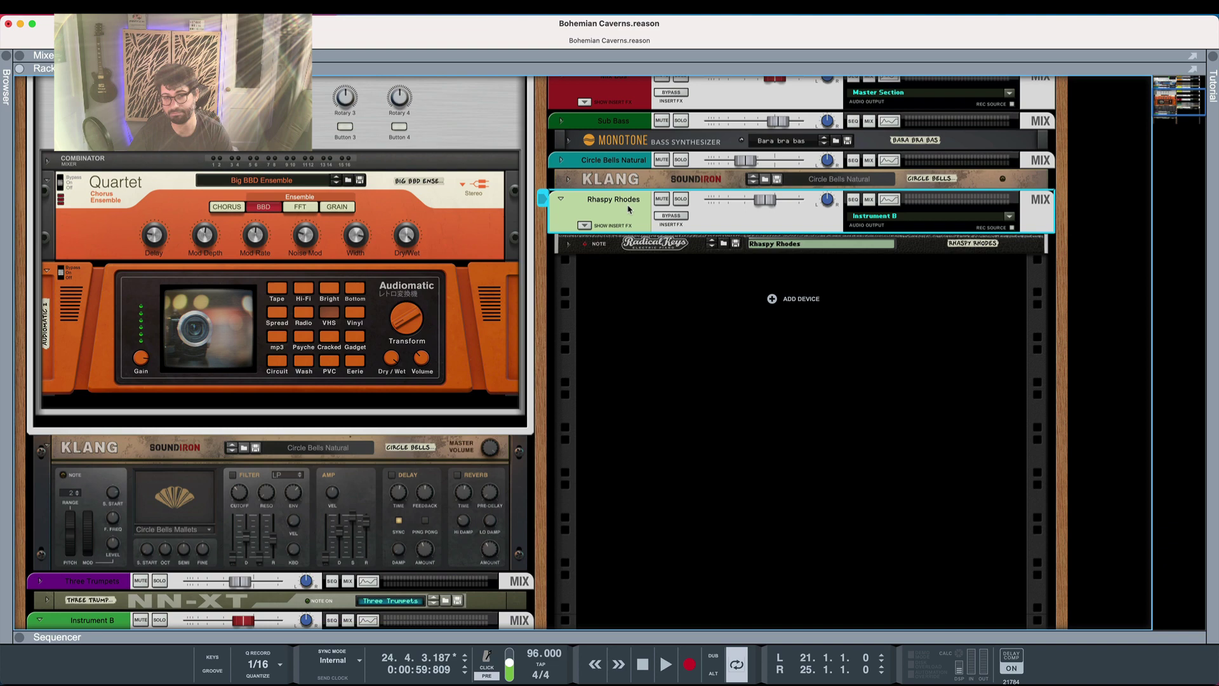
click(583, 226)
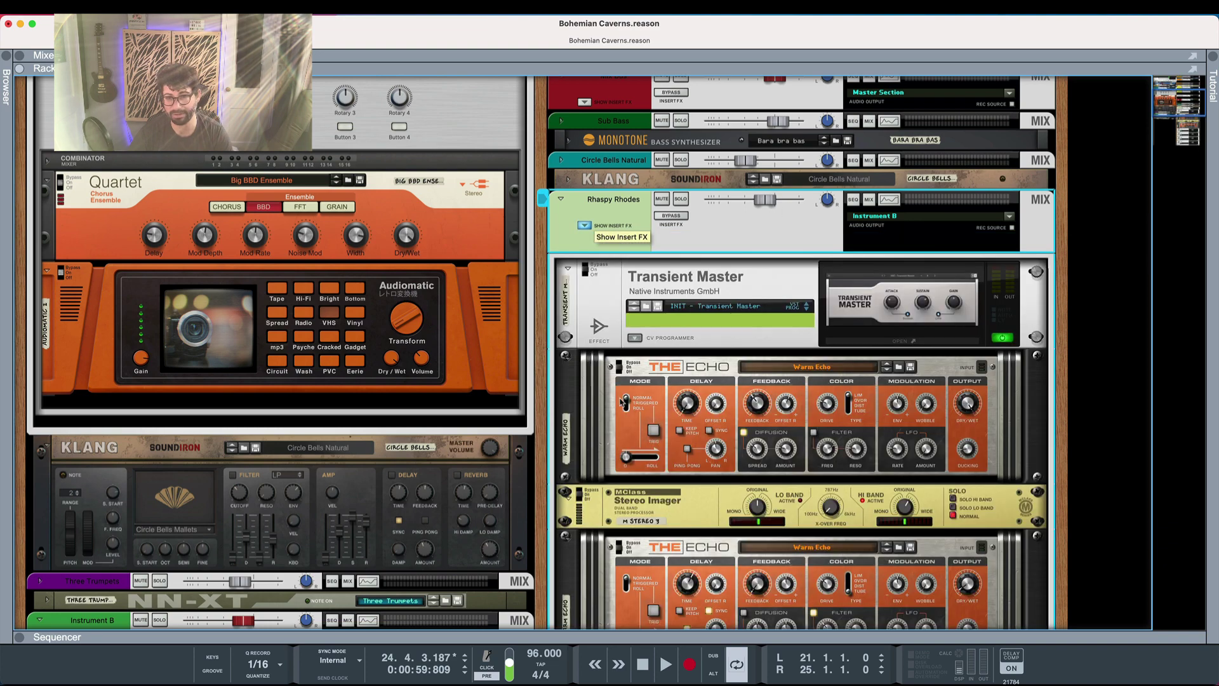
scroll(631, 343, down, 10)
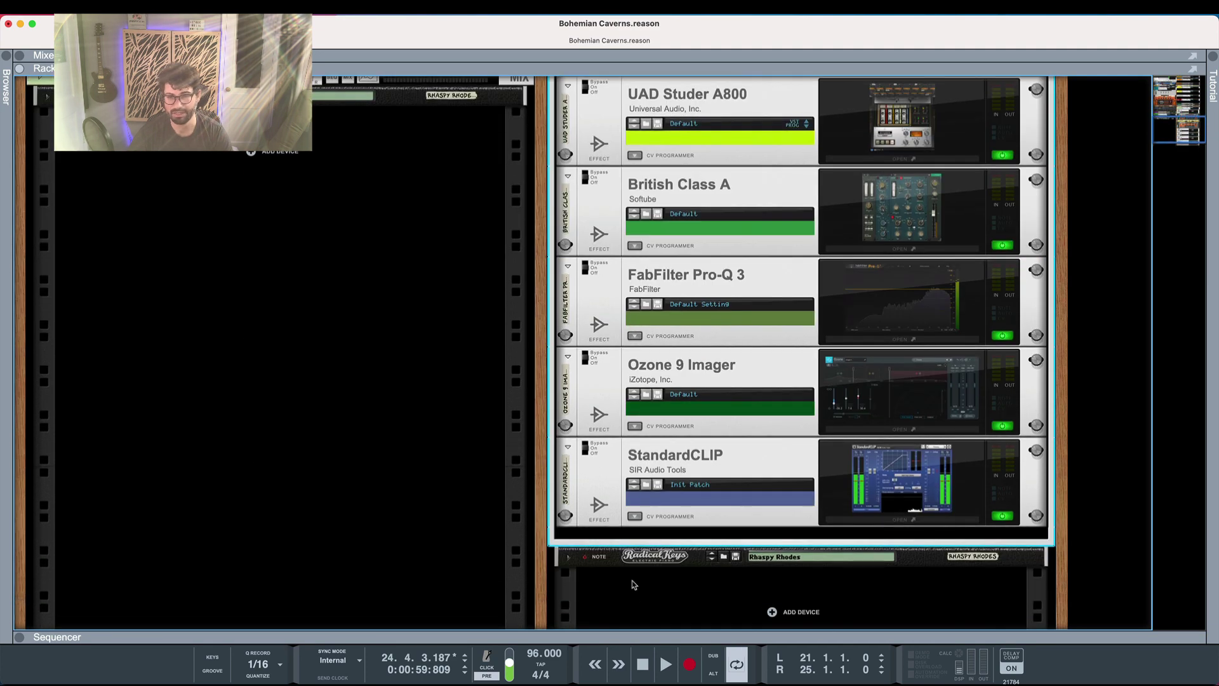
drag(657, 558, 572, 304)
scroll(660, 495, up, 6)
Unfold the Radical Keys panel now sitting above Transient Master in the Mix Channel.
scroll(641, 295, up, 1)
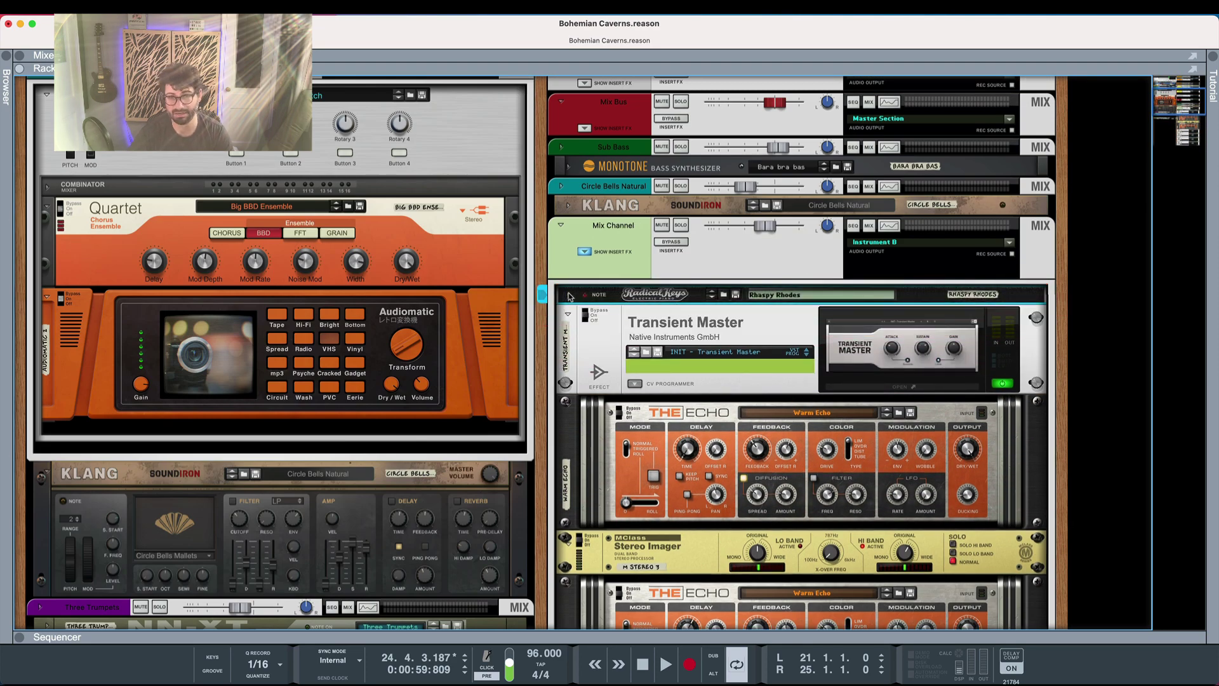
click(569, 296)
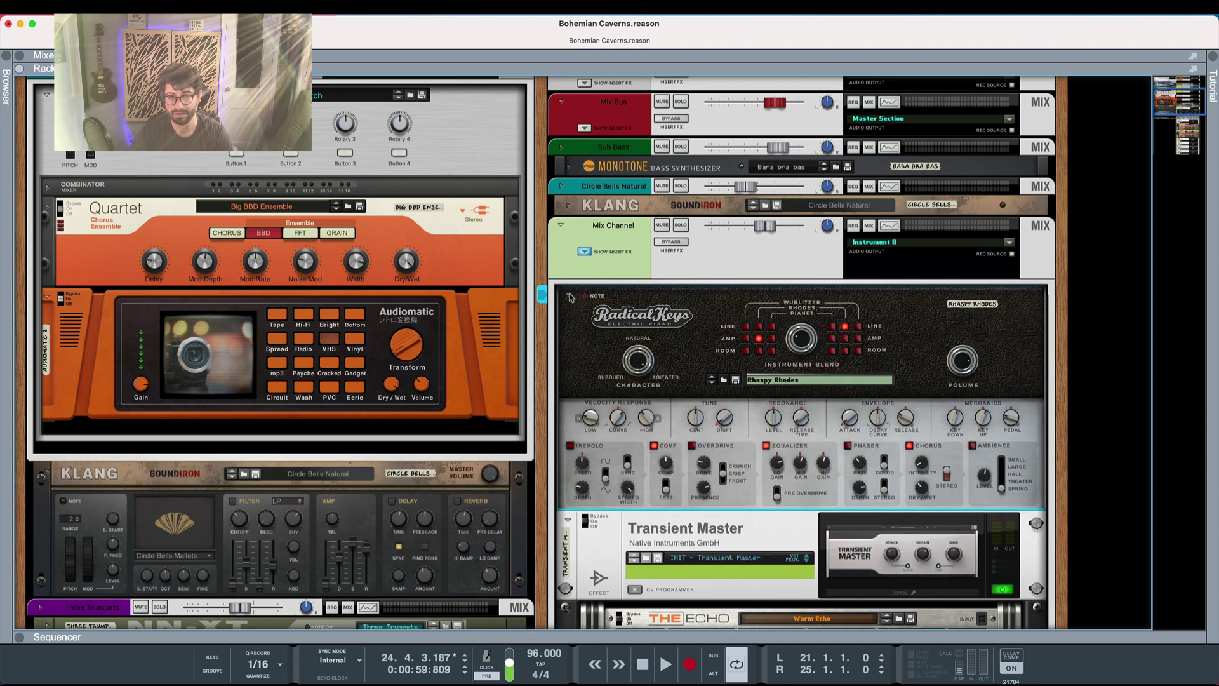
click(562, 226)
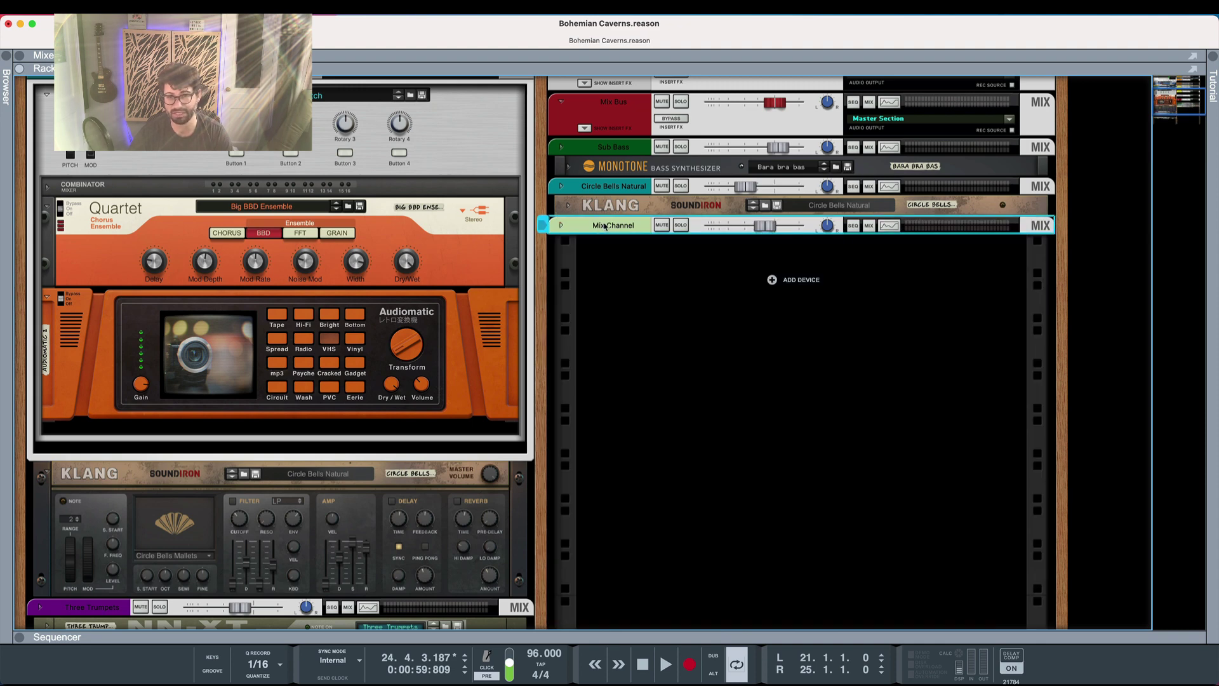
double_click(605, 226)
click(562, 225)
scroll(564, 230, down, 3)
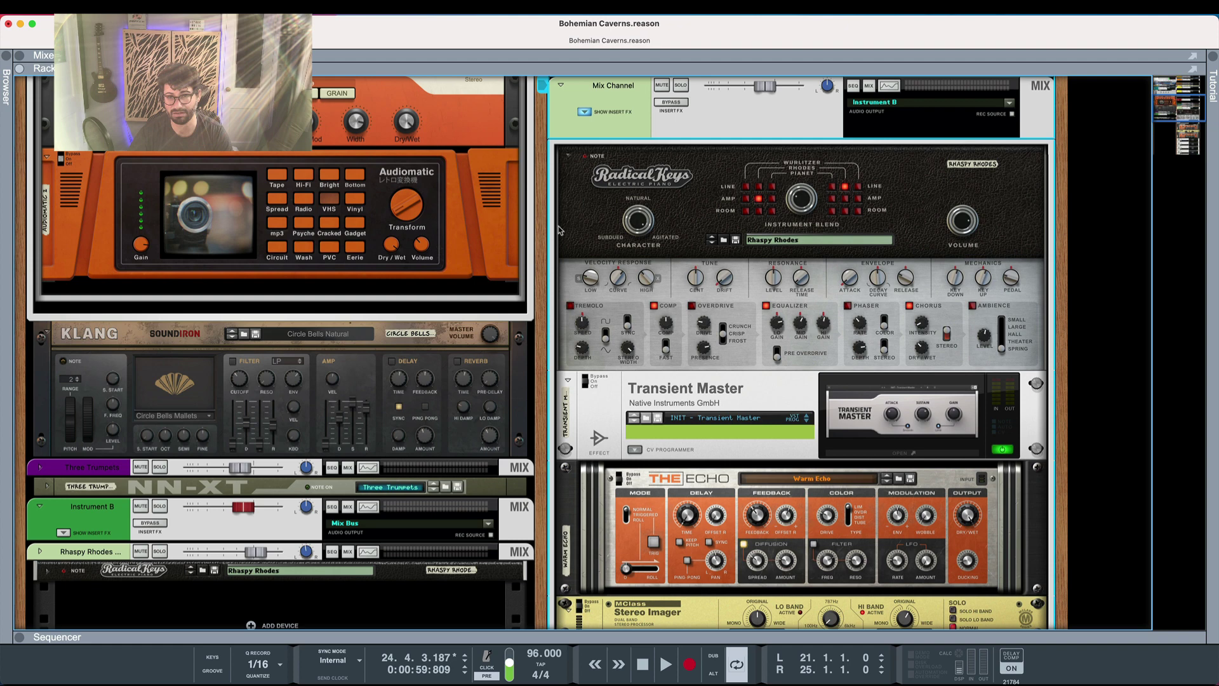
scroll(603, 197, up, 1)
Rename the Mix Channel to 'Rhodes' and fold it to a single strip.
double_click(617, 123)
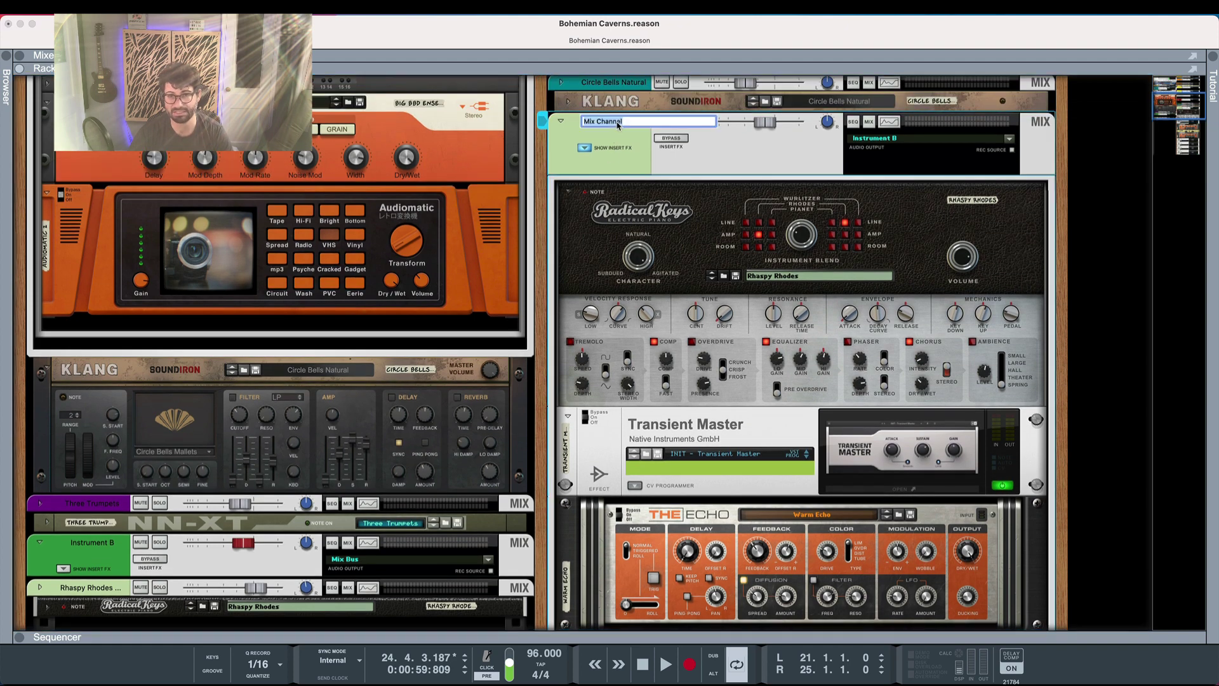
text(Rhod)
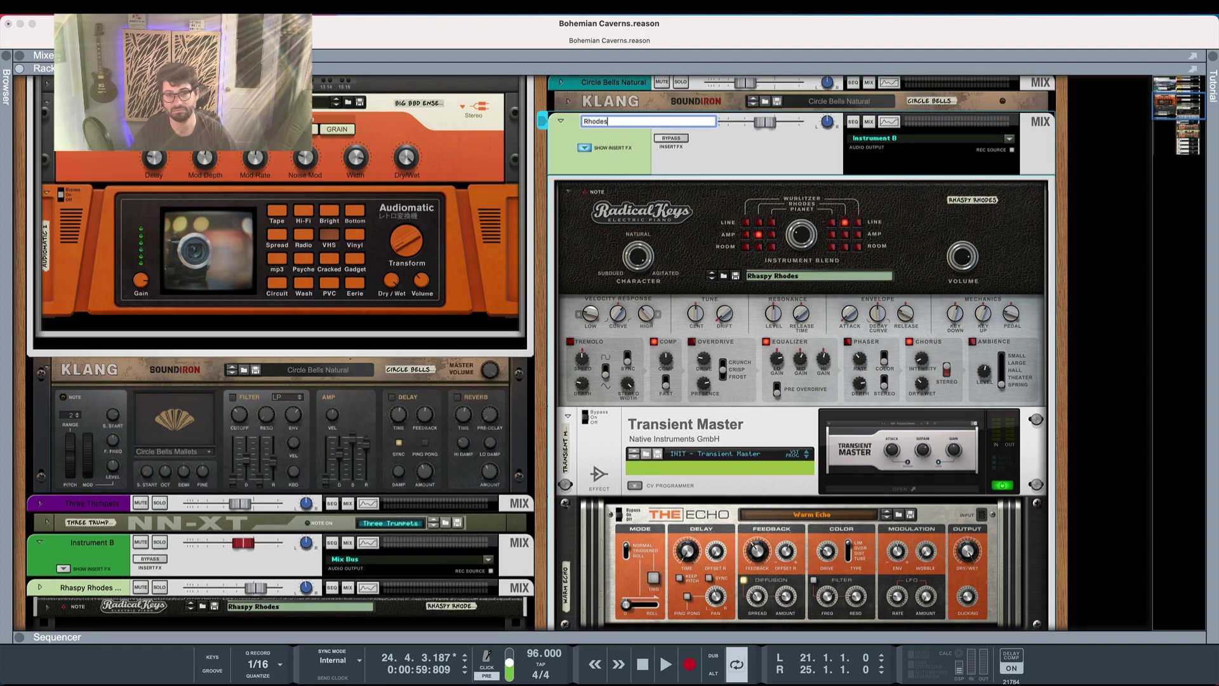
text(es)
key(Return)
click(560, 124)
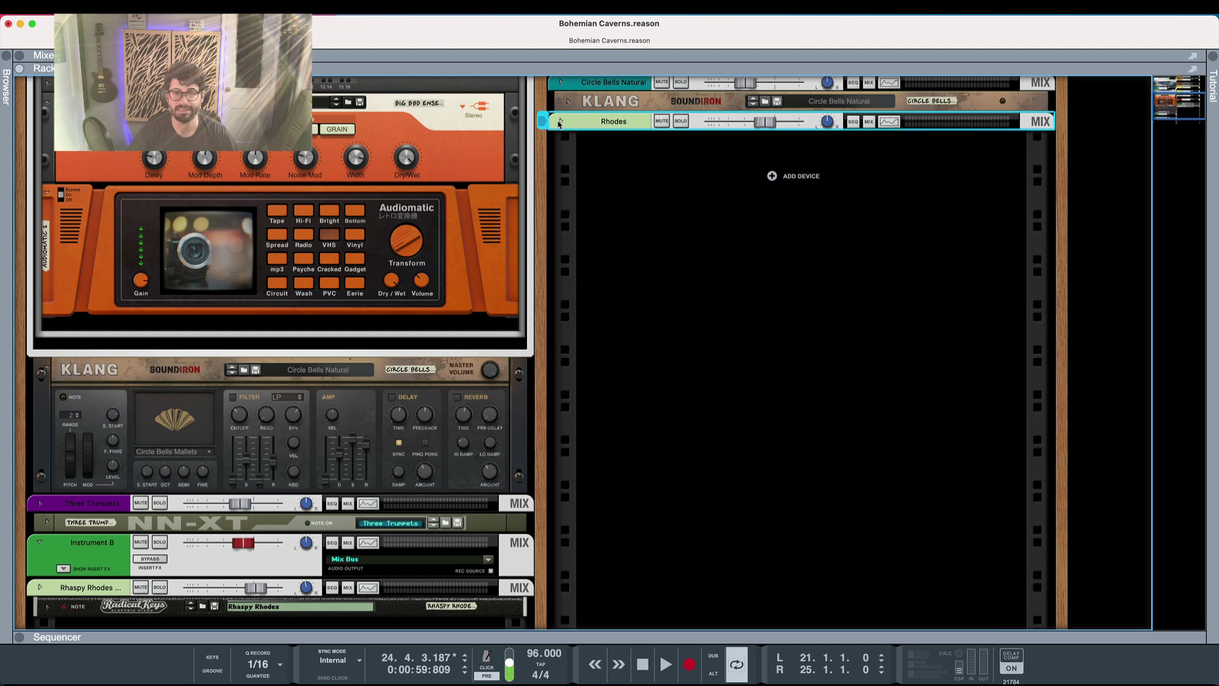
Fold the grey Drum B strip to one row and show the Piano channel's insert effects.
scroll(565, 388, up, 5)
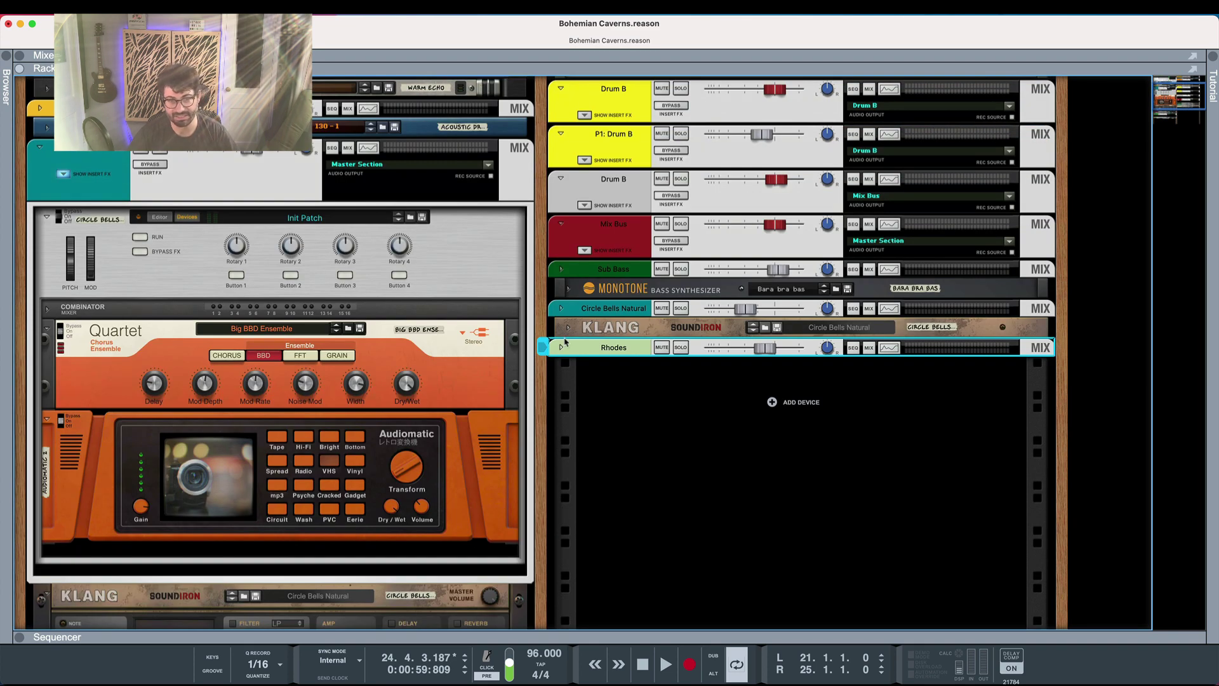
scroll(568, 311, up, 4)
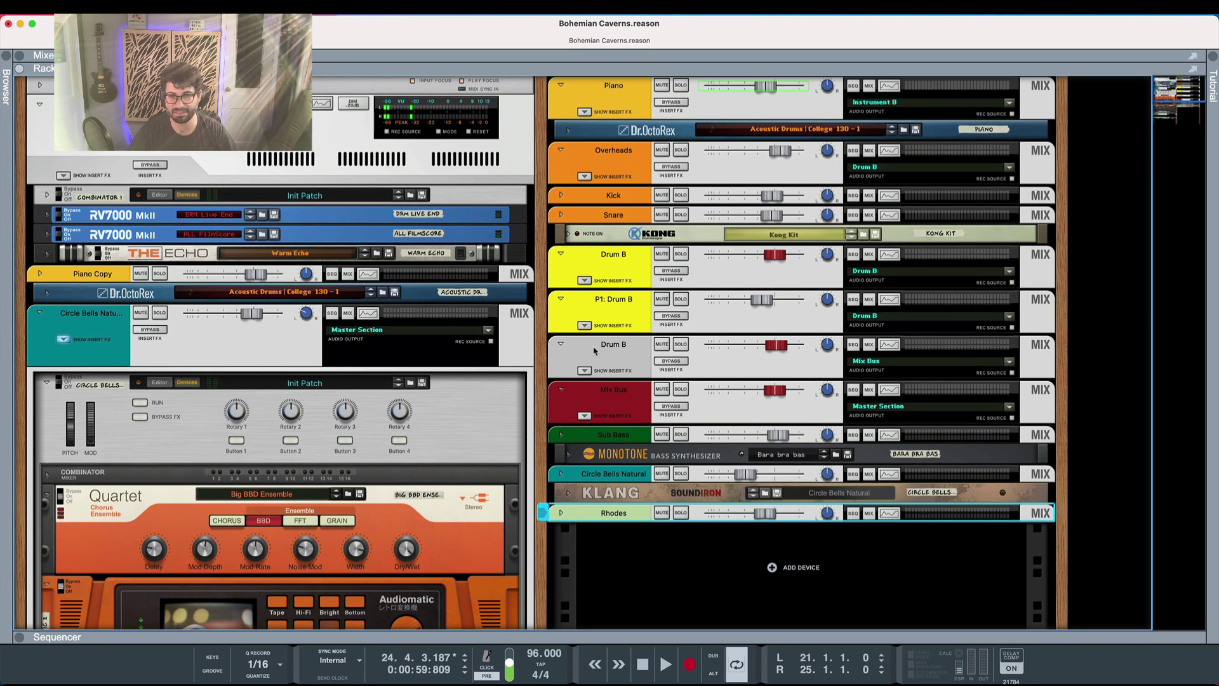
click(561, 344)
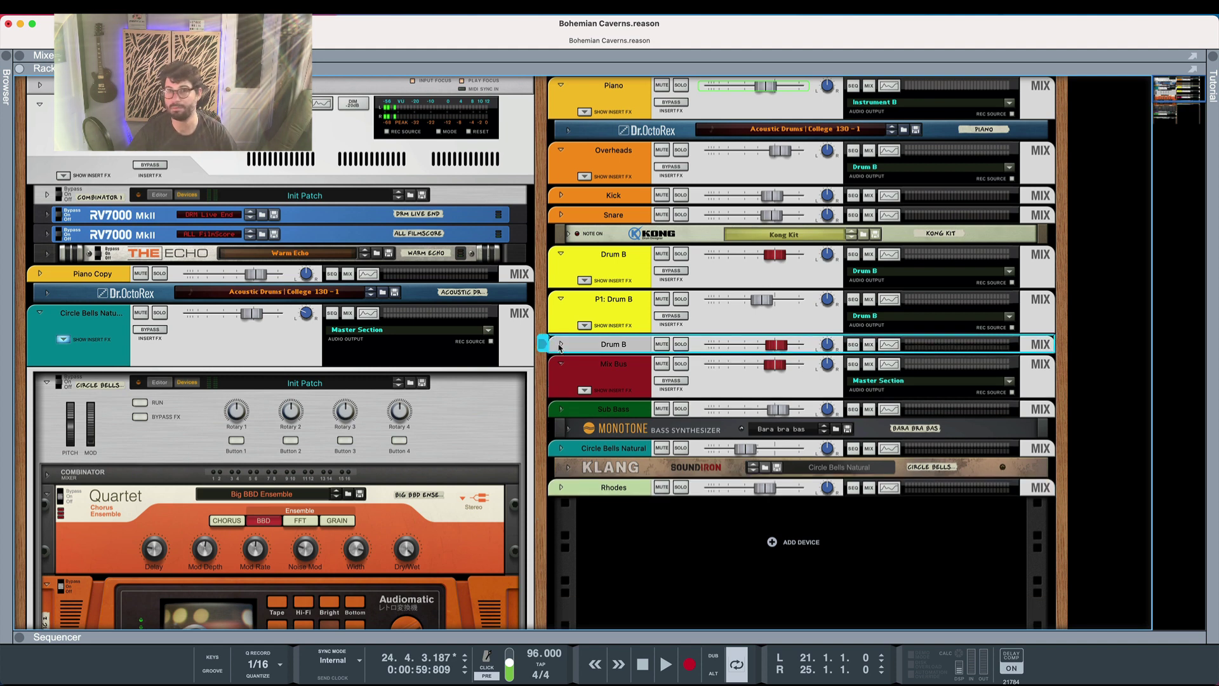
click(585, 112)
click(585, 112)
Unfold Kick and Snare and show insert effects for Overheads and Snare.
scroll(602, 267, down, 5)
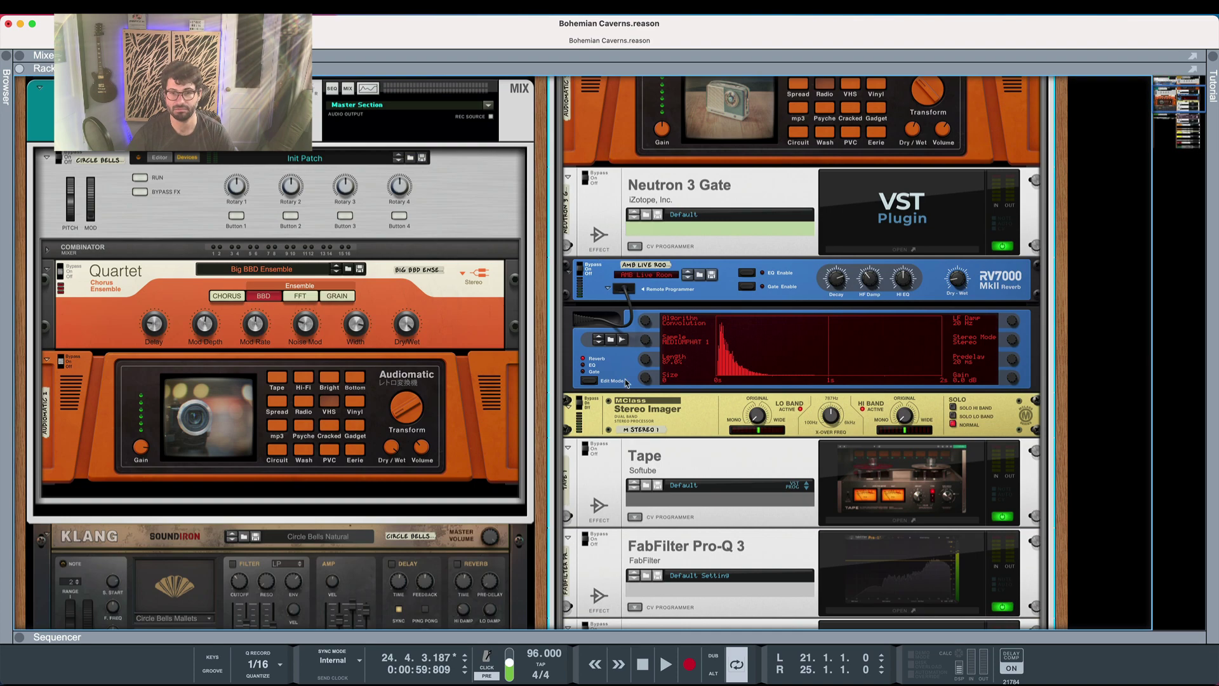
scroll(625, 383, down, 5)
scroll(582, 505, down, 7)
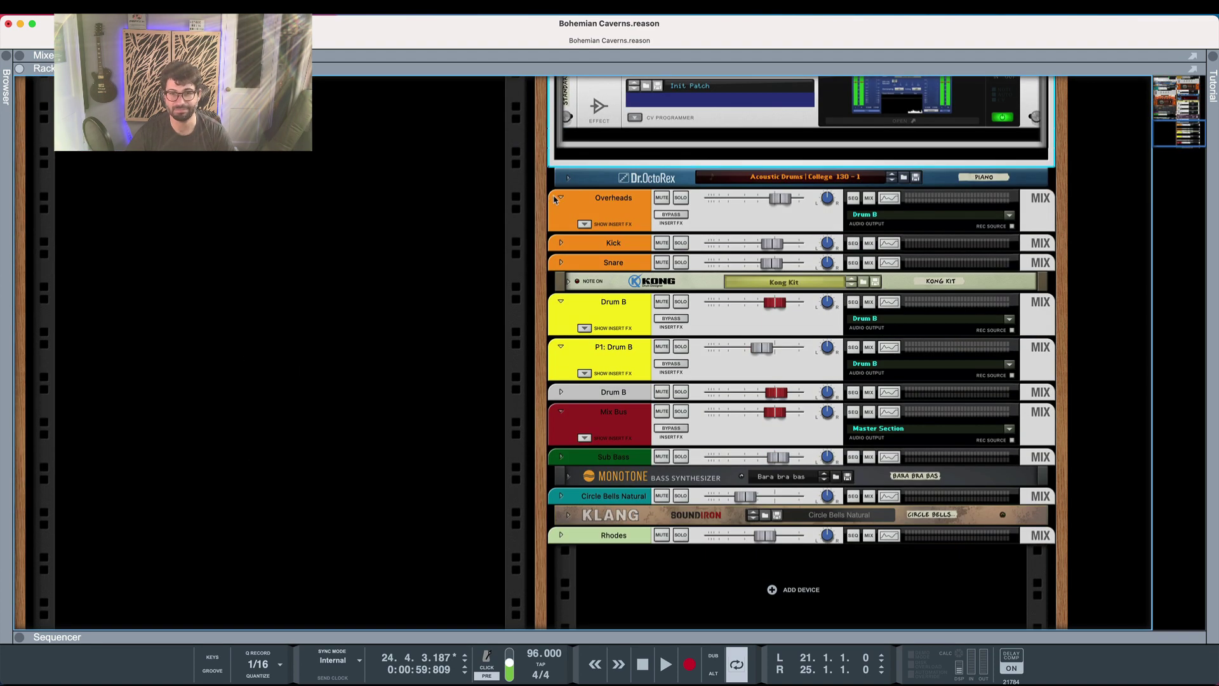
click(562, 242)
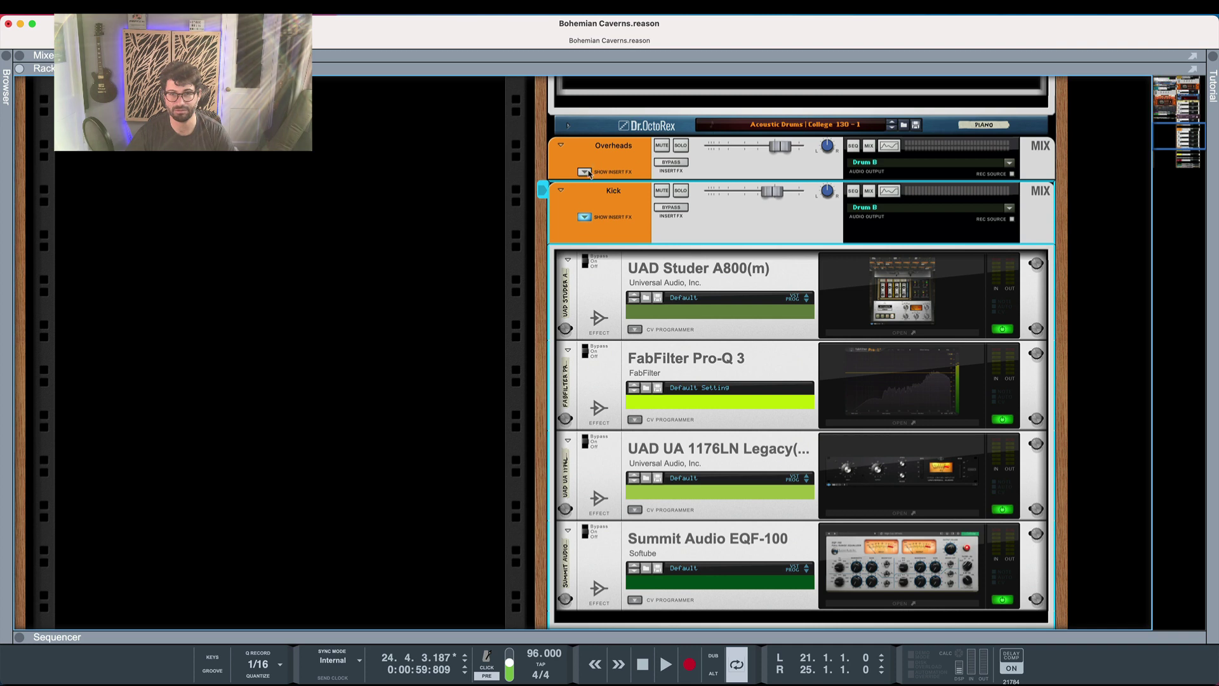
click(584, 172)
scroll(590, 216, down, 5)
scroll(607, 327, down, 5)
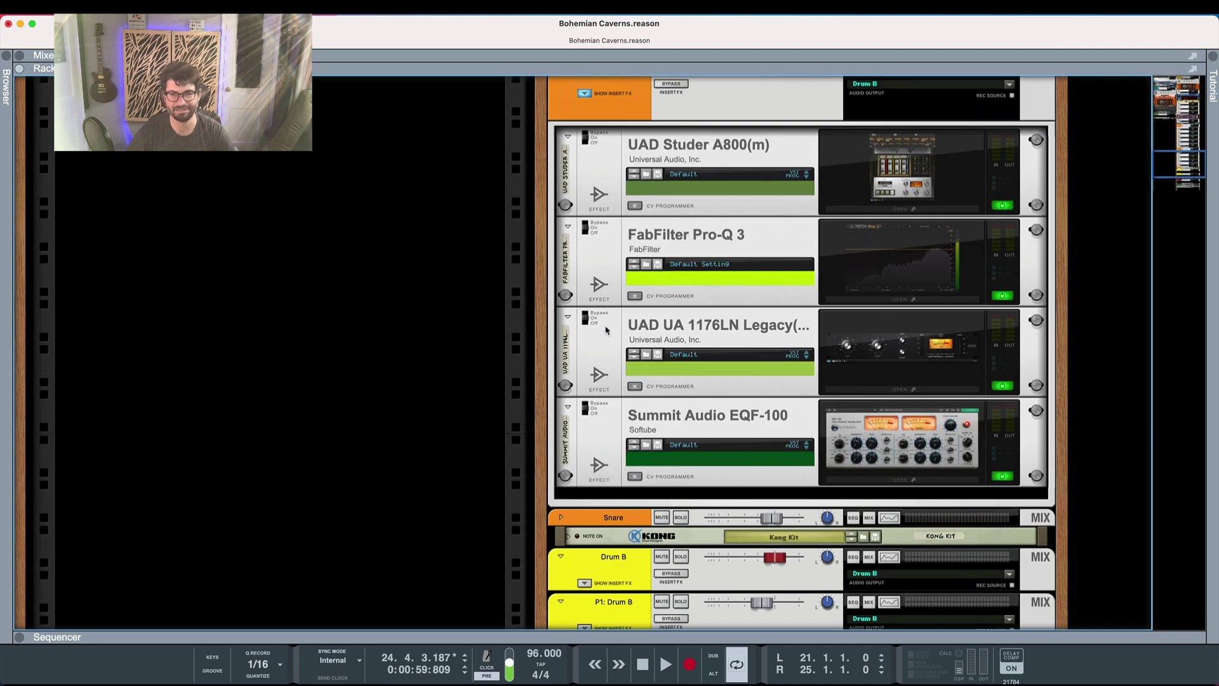
click(559, 519)
click(559, 521)
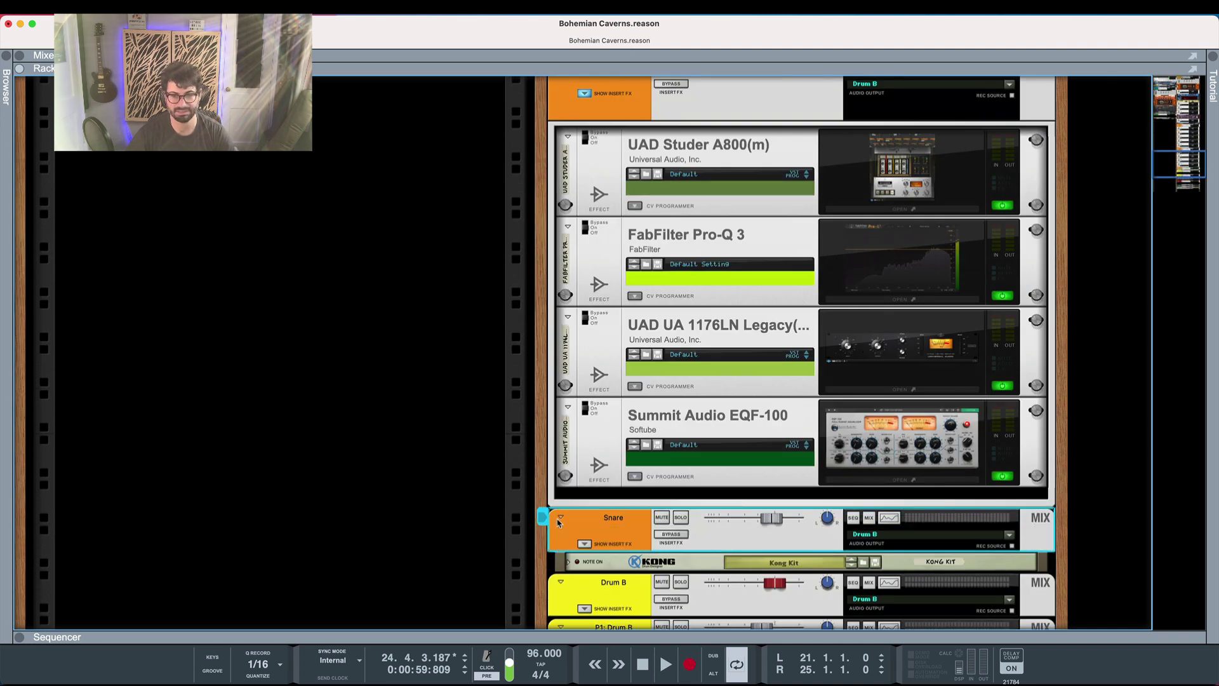
scroll(560, 525, down, 4)
click(584, 298)
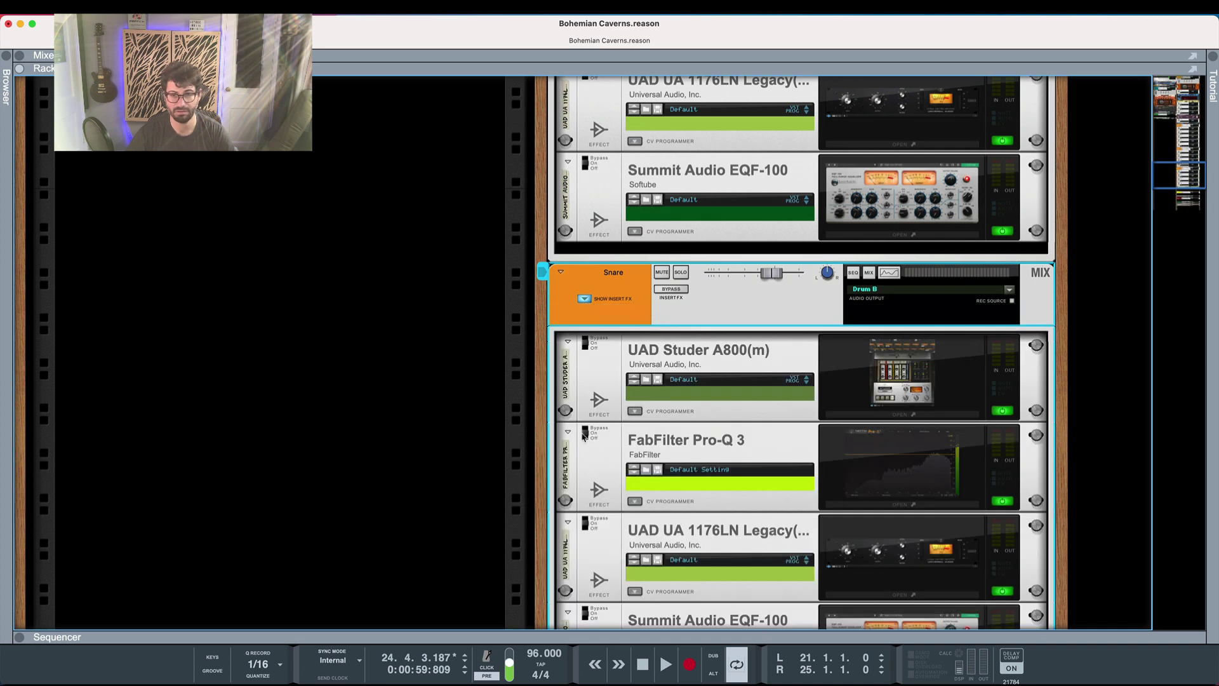
Show insert effects for Drum B, P1: Drum B and Mix Bus, unfolding the Drum B strip.
scroll(582, 442, down, 5)
click(584, 397)
scroll(590, 475, down, 7)
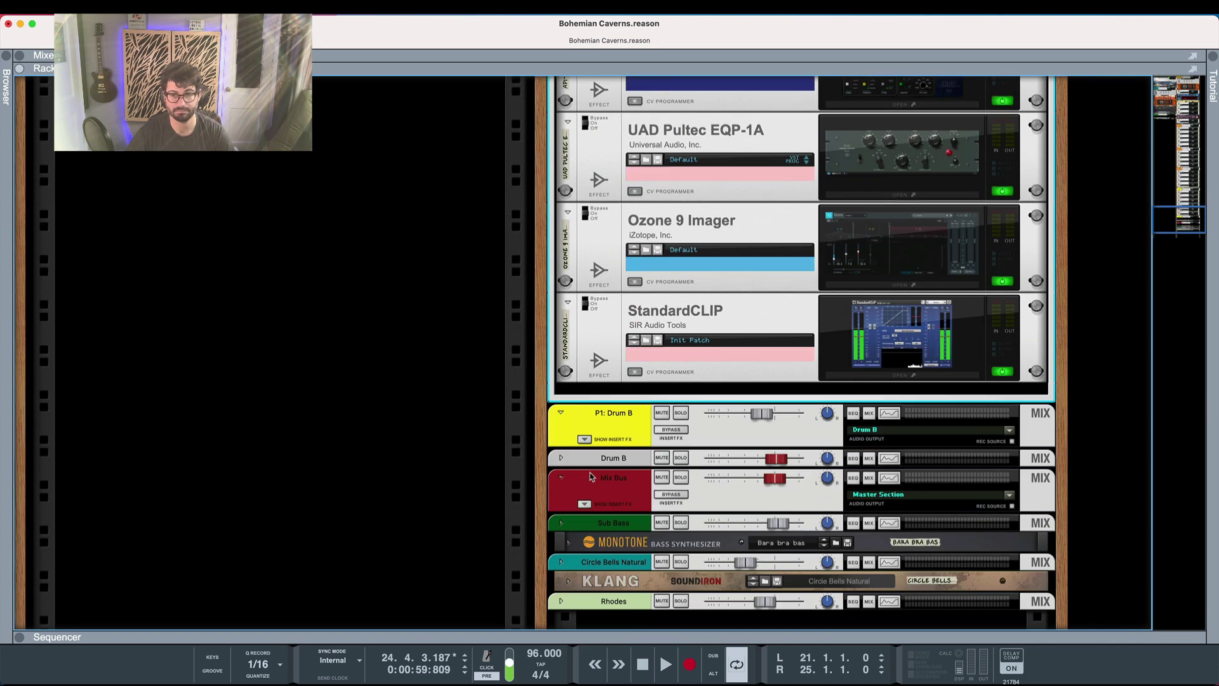
click(584, 439)
scroll(587, 449, down, 7)
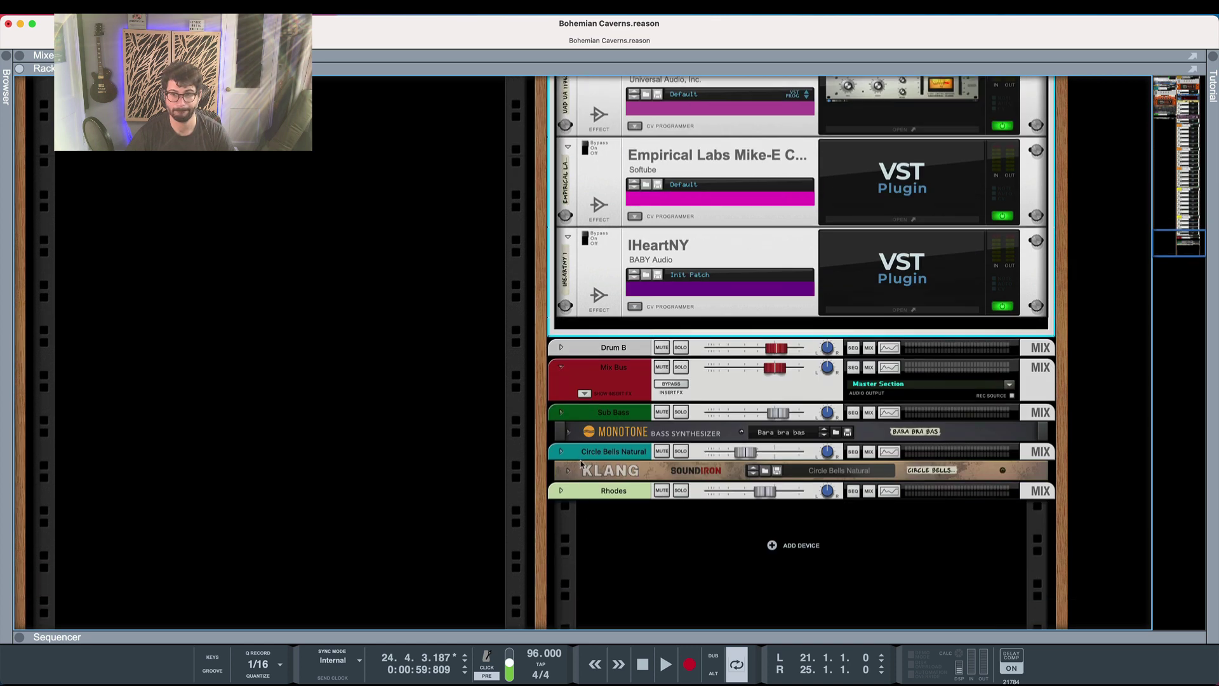
click(584, 393)
click(562, 347)
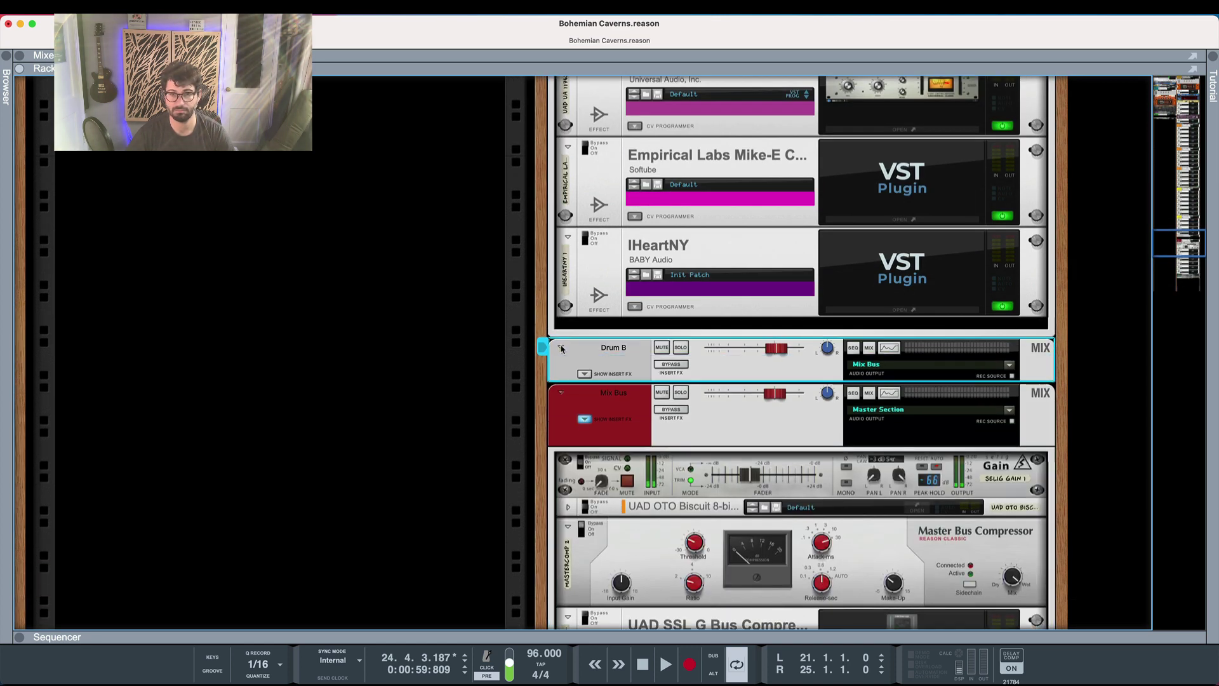
click(585, 376)
scroll(589, 380, down, 15)
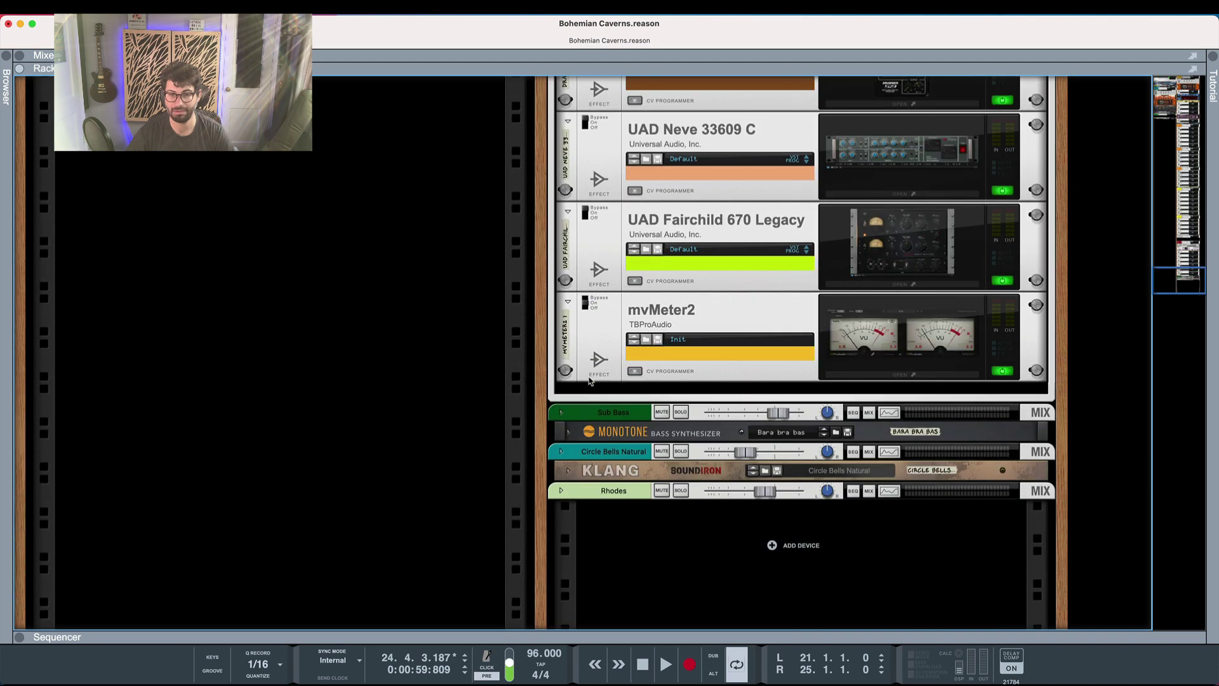
Unfold Sub Bass with its Monotone synth, Circle Bells Natural and Rhodes to reveal their inserts.
click(558, 413)
scroll(556, 422, down, 10)
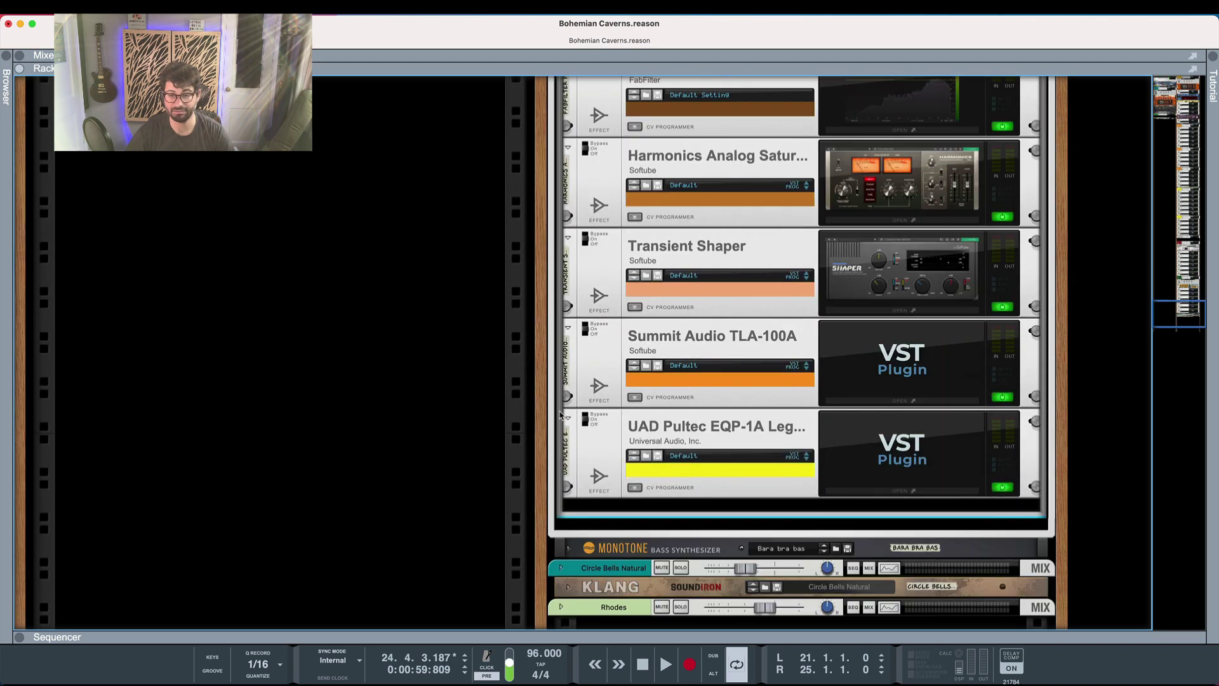
click(568, 431)
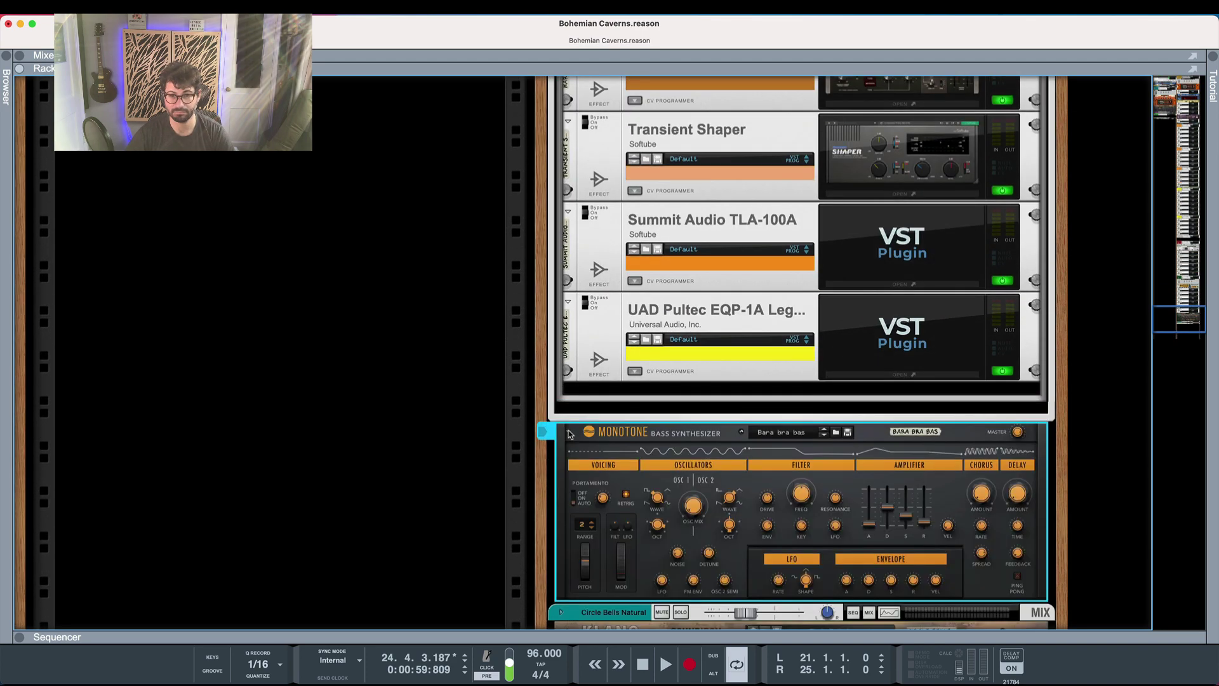
scroll(572, 429, down, 5)
click(560, 451)
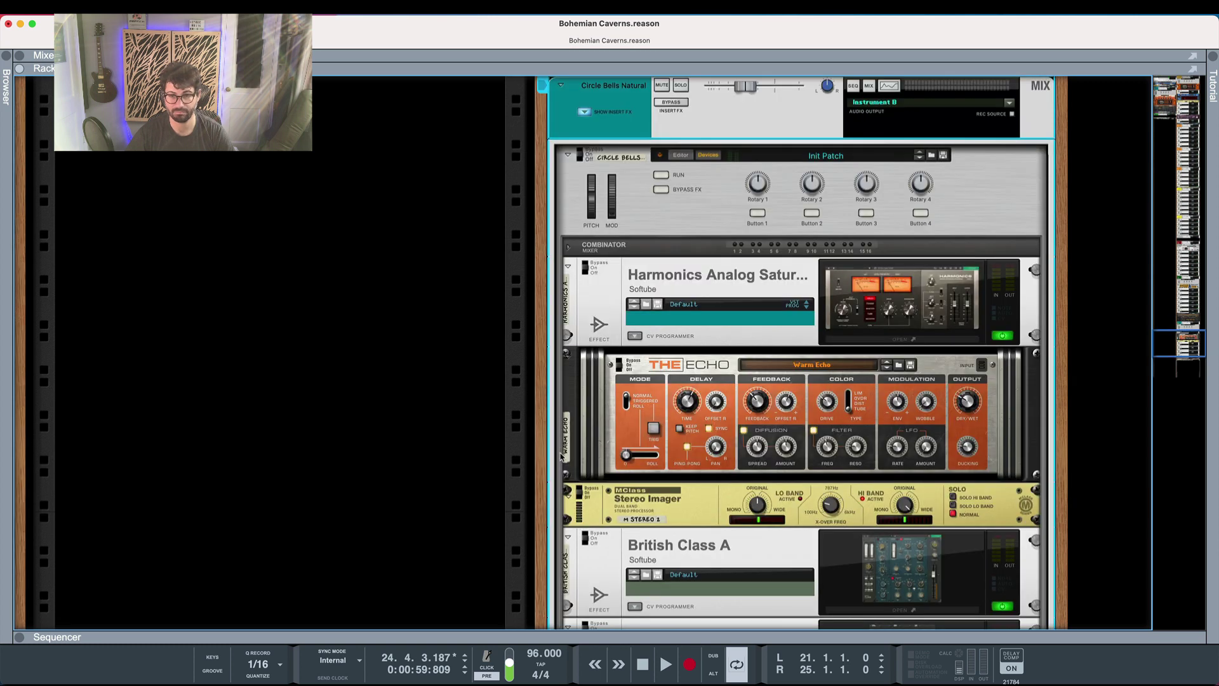
scroll(562, 455, down, 8)
click(569, 497)
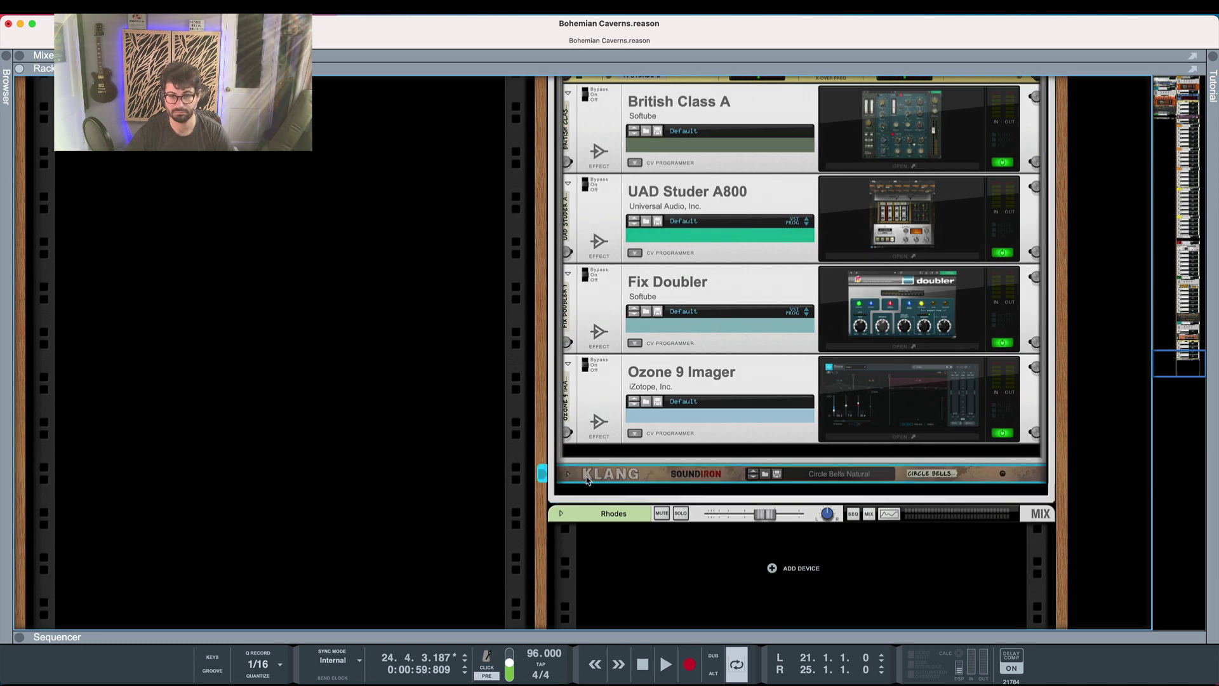
scroll(560, 520, down, 10)
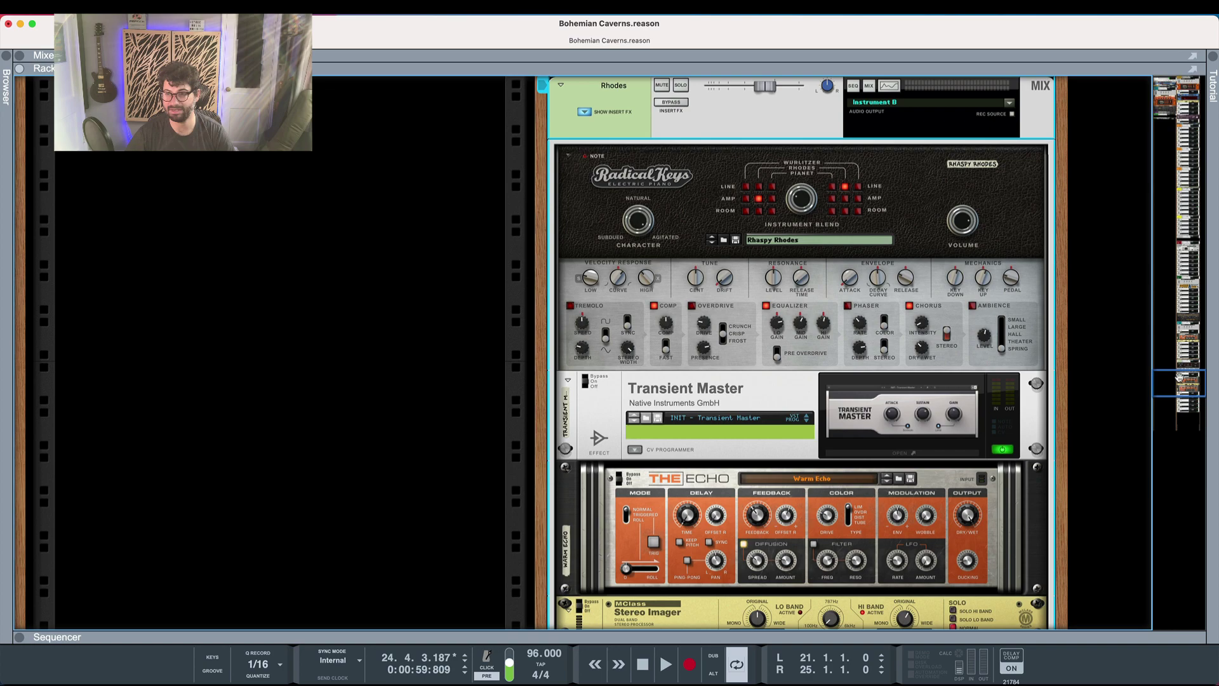
drag(1179, 381, 1181, 161)
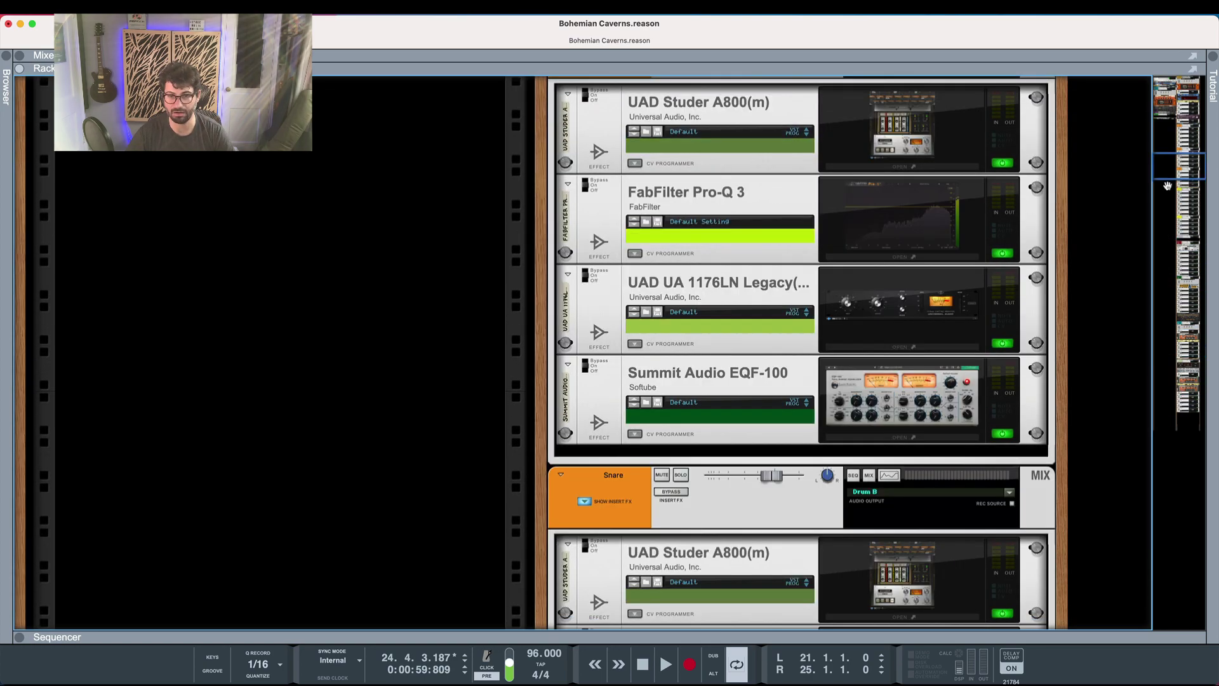
Fold the Drum B and P1: Drum B strips to single rows, keeping Snare's inserts shown.
click(557, 476)
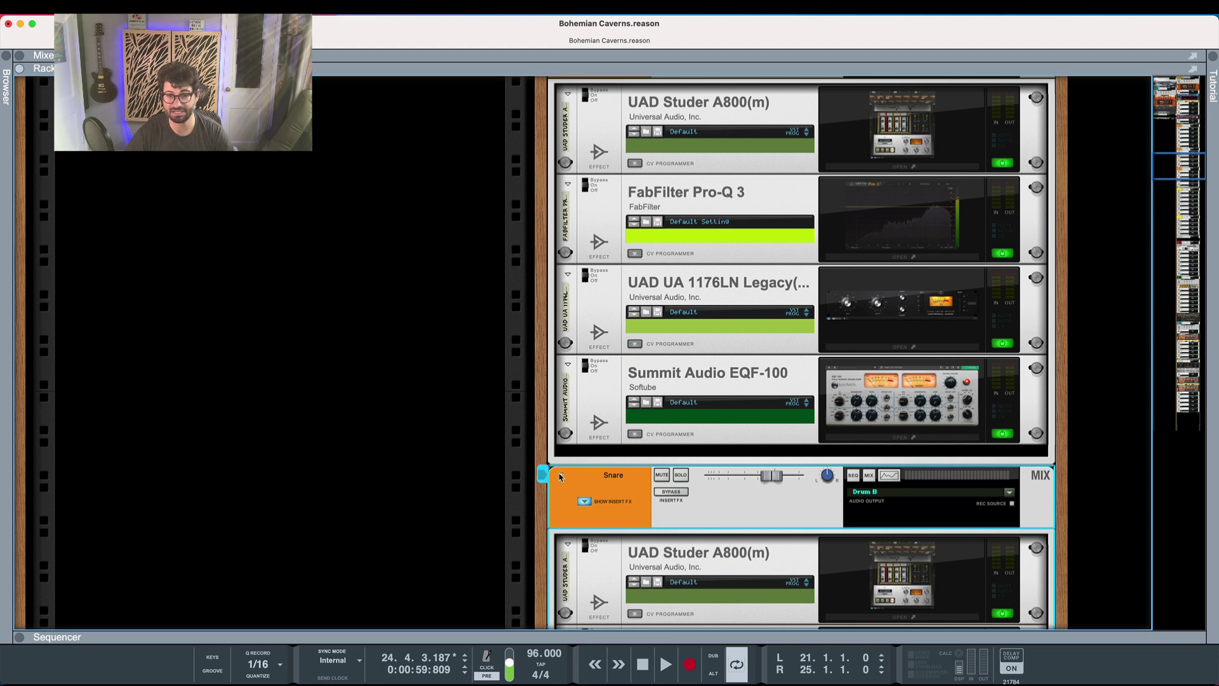
click(560, 476)
click(563, 515)
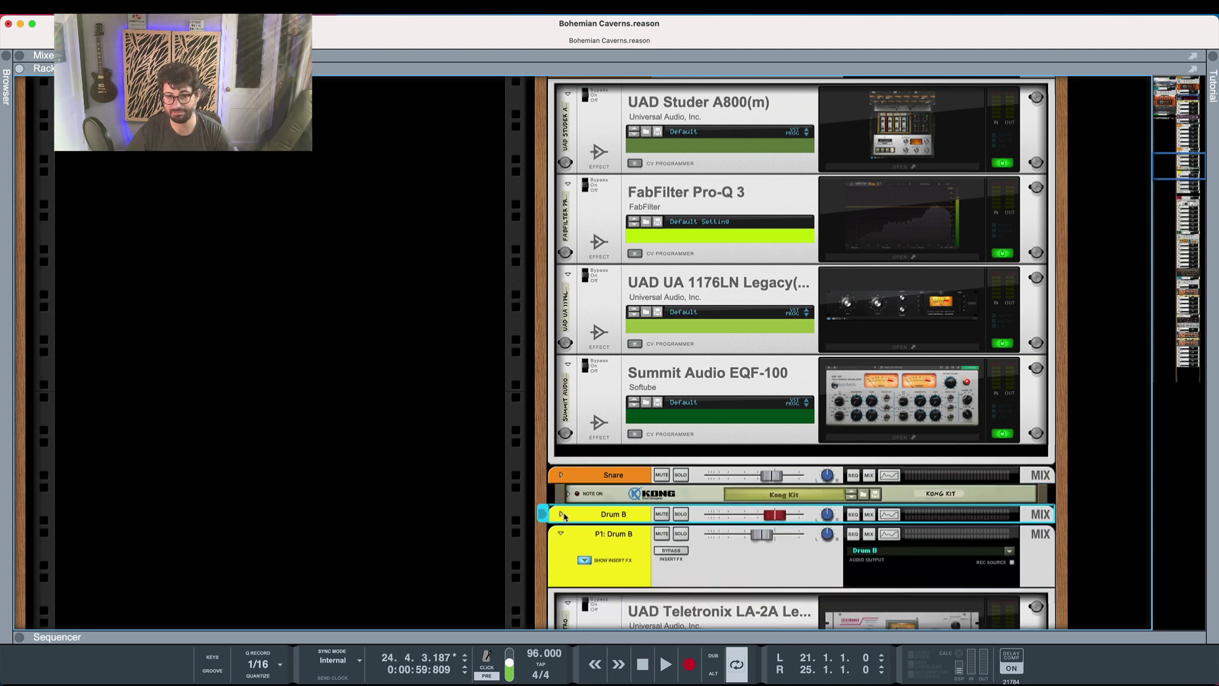
click(562, 533)
click(562, 477)
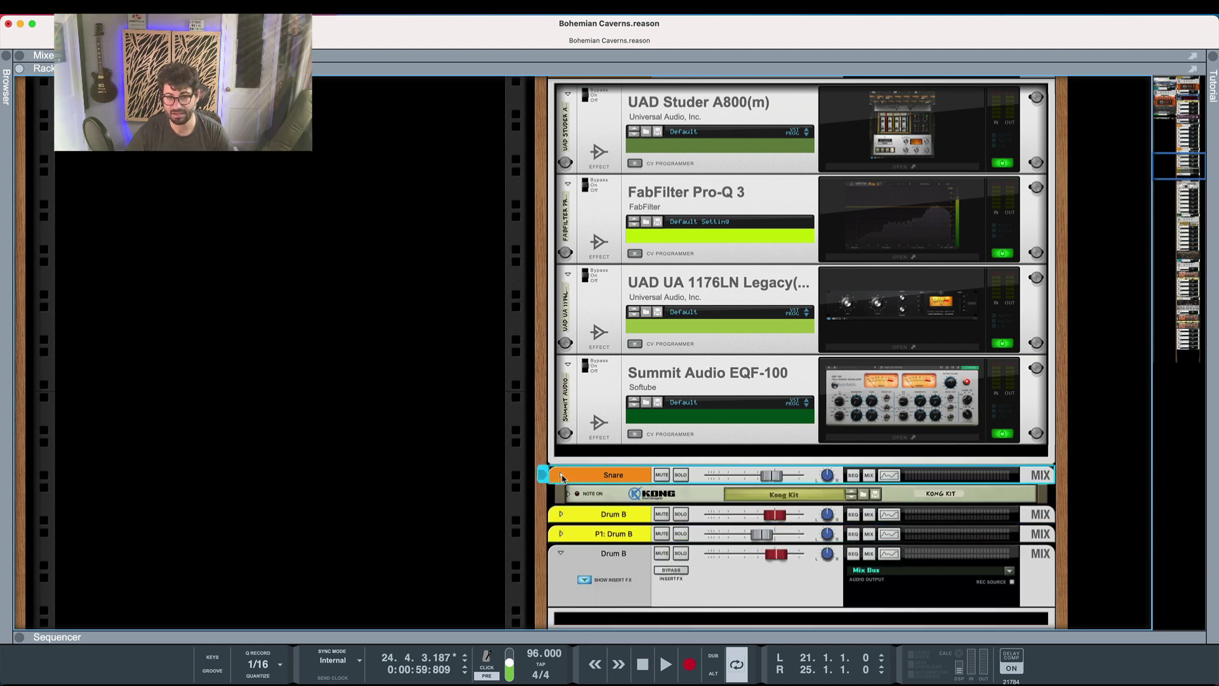
click(561, 476)
Fold the expanded Drum B, Mix Bus and Sub Bass strips to single rows and reopen Snare.
click(572, 342)
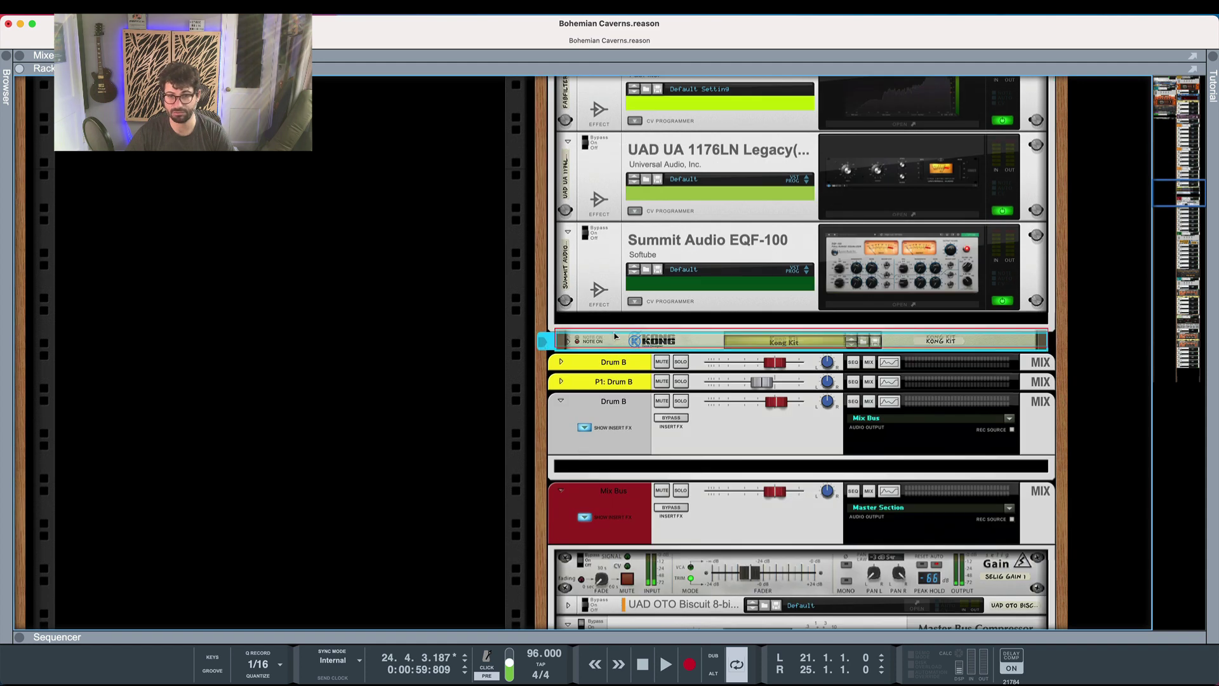
click(561, 410)
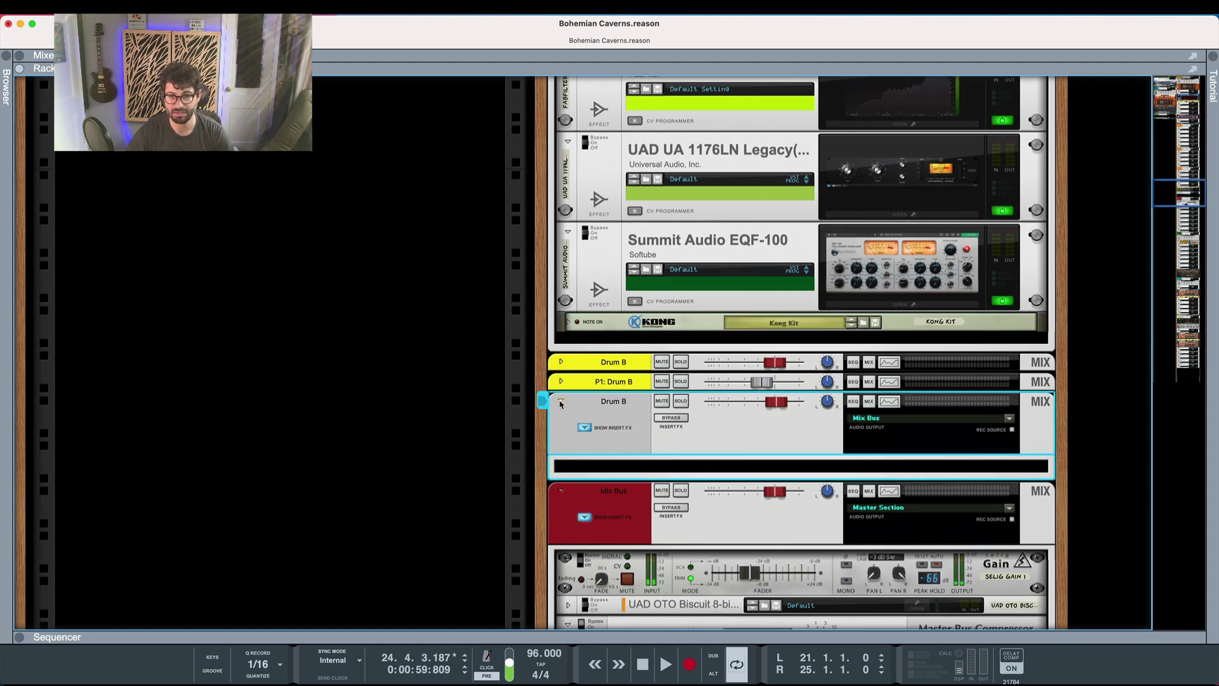
click(560, 402)
click(562, 421)
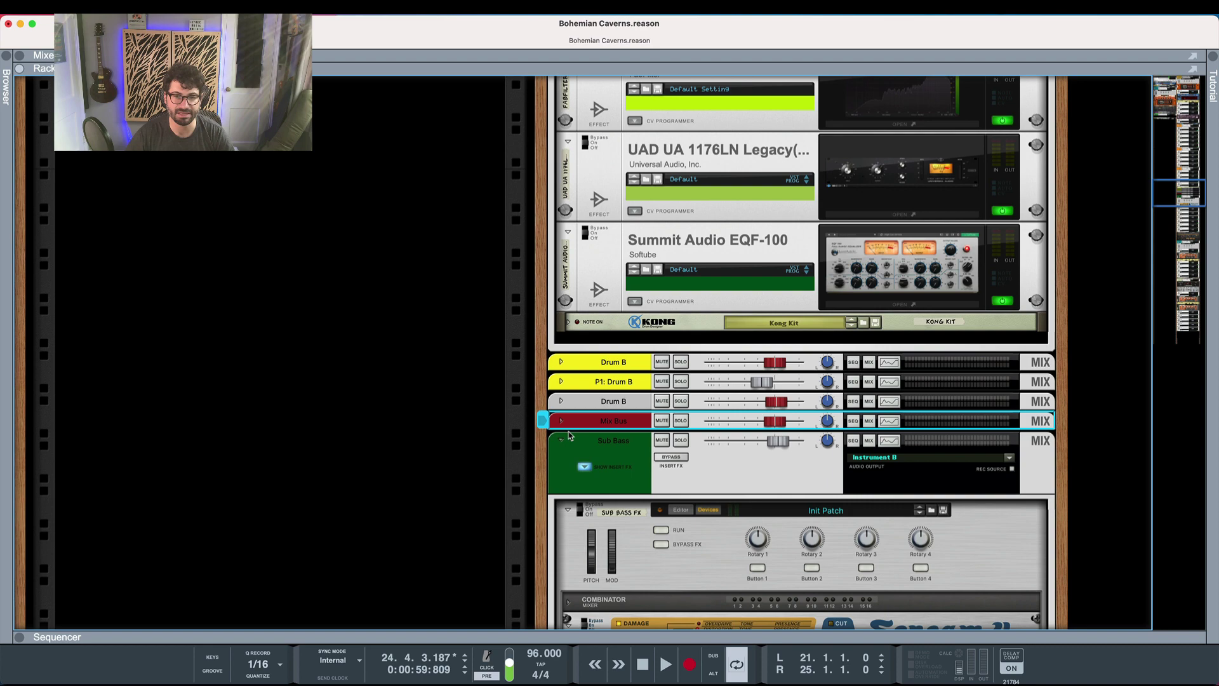
click(562, 440)
click(662, 363)
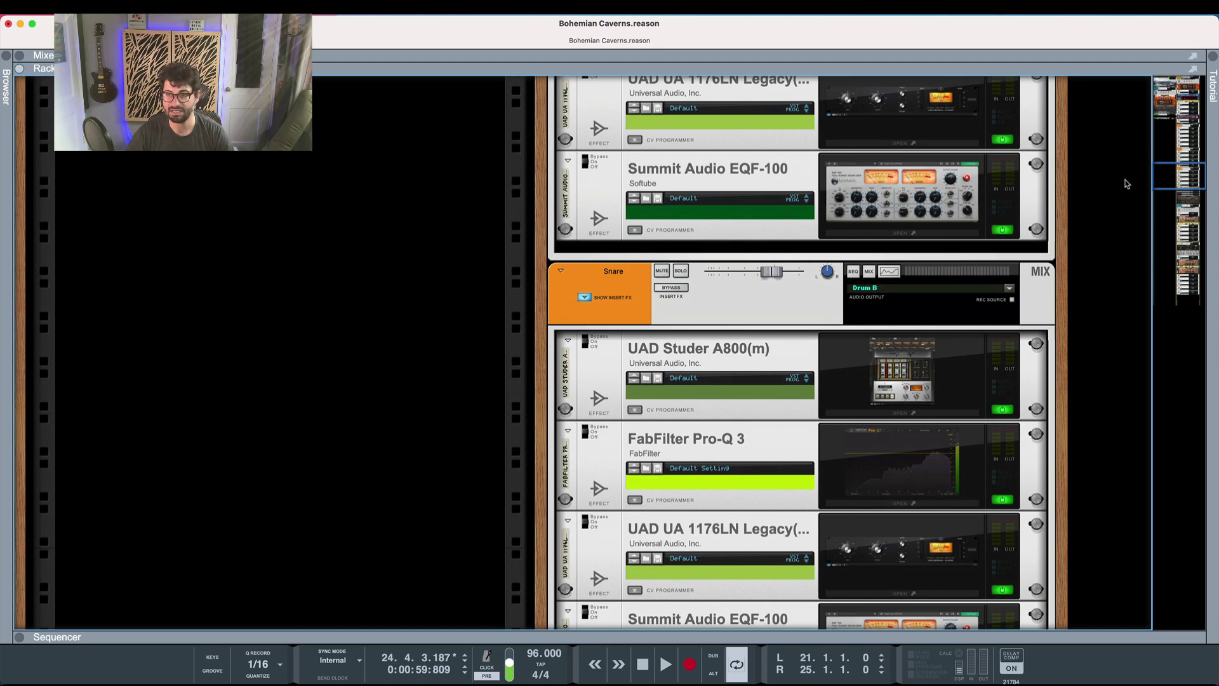
drag(1153, 182, 1159, 92)
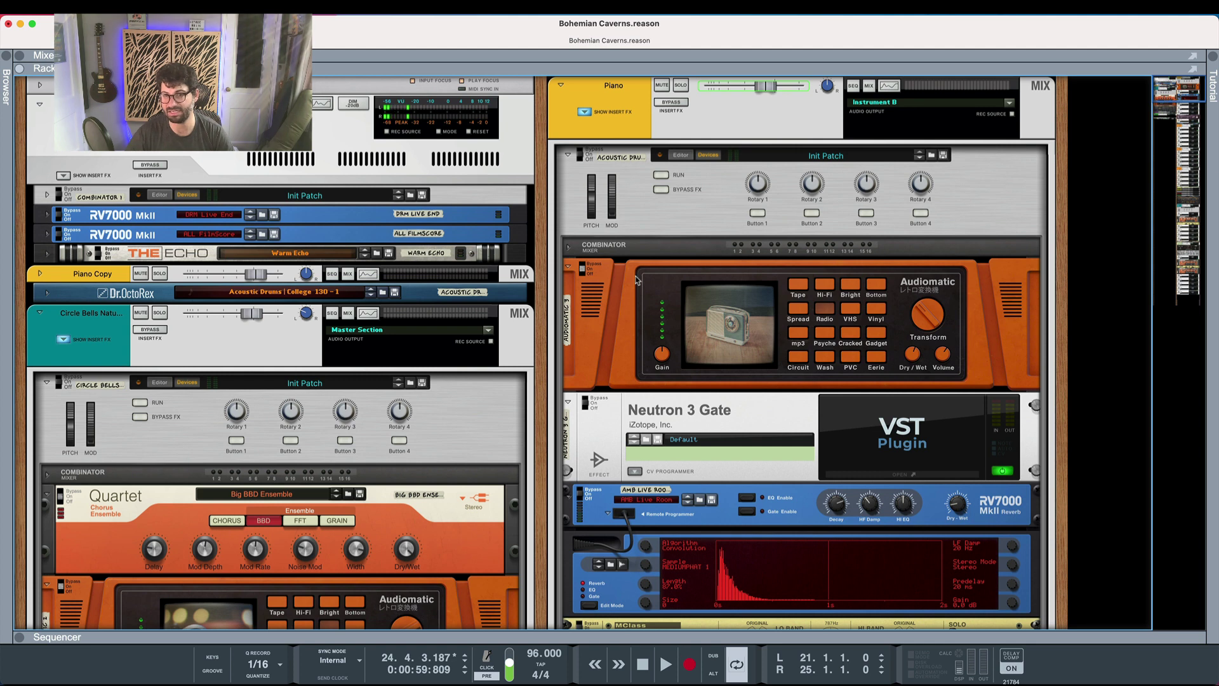
Fold the Piano and Overheads strips and move Overheads into the second rack column.
click(559, 87)
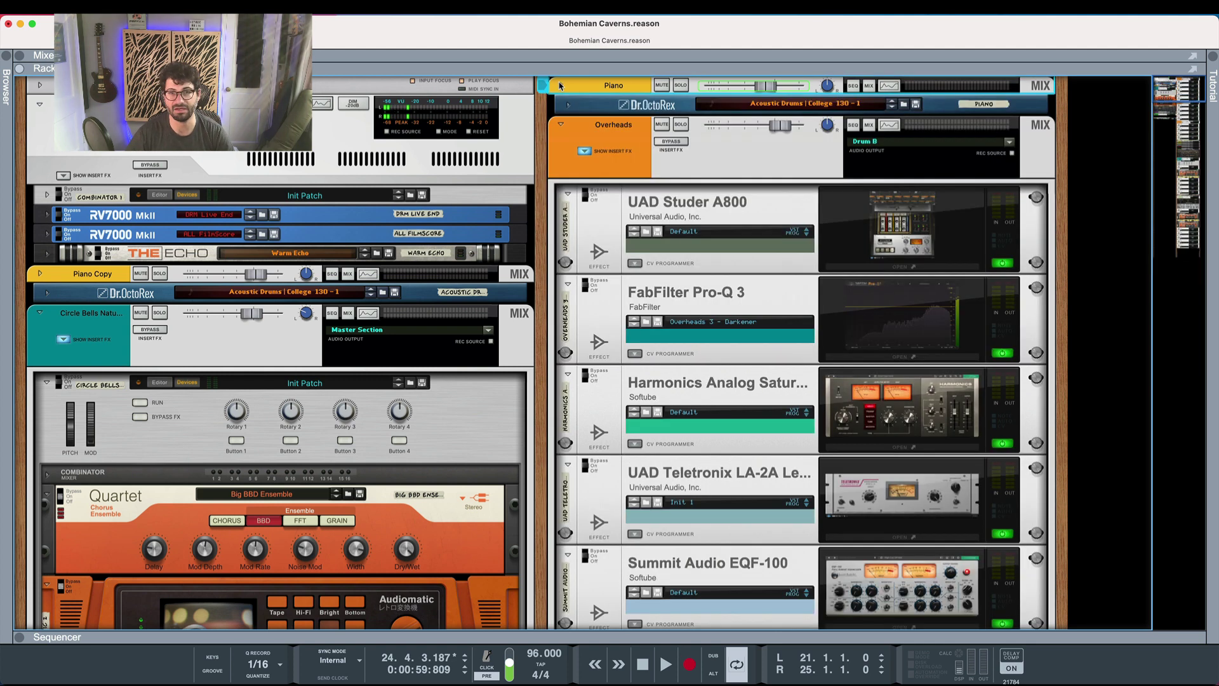
click(562, 124)
drag(577, 125, 1074, 109)
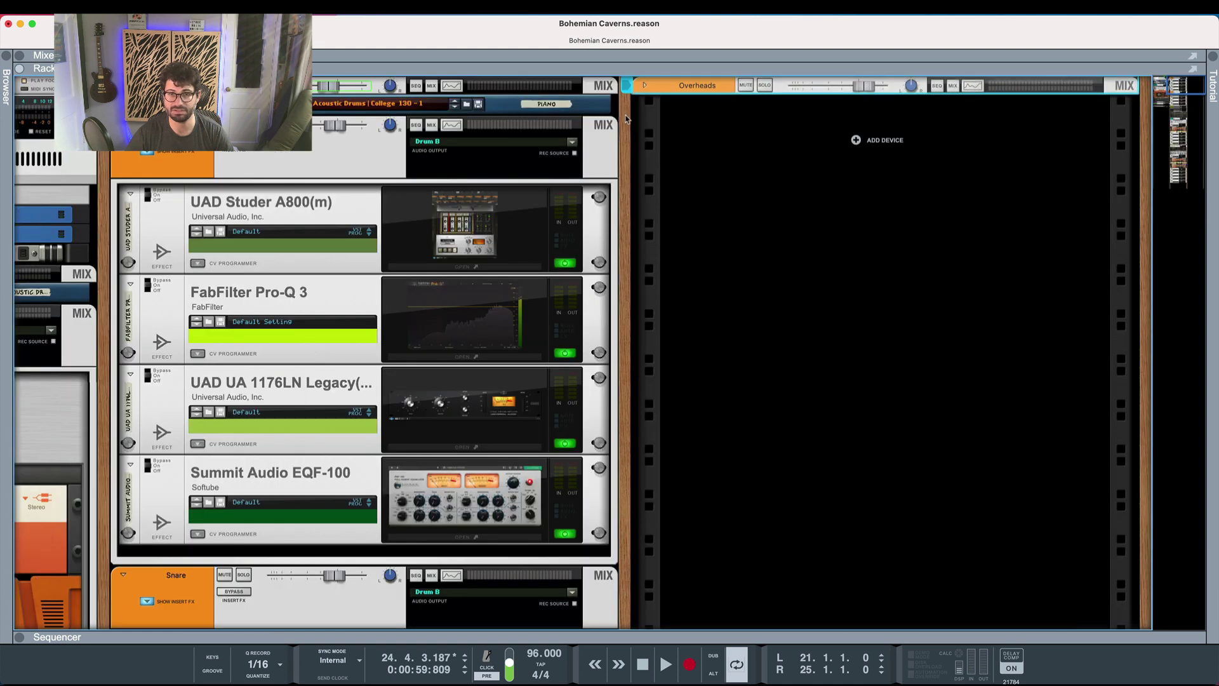
Place the folded Kick below Overheads and Drum B below P1: Drum B in the second column.
drag(362, 116, 624, 125)
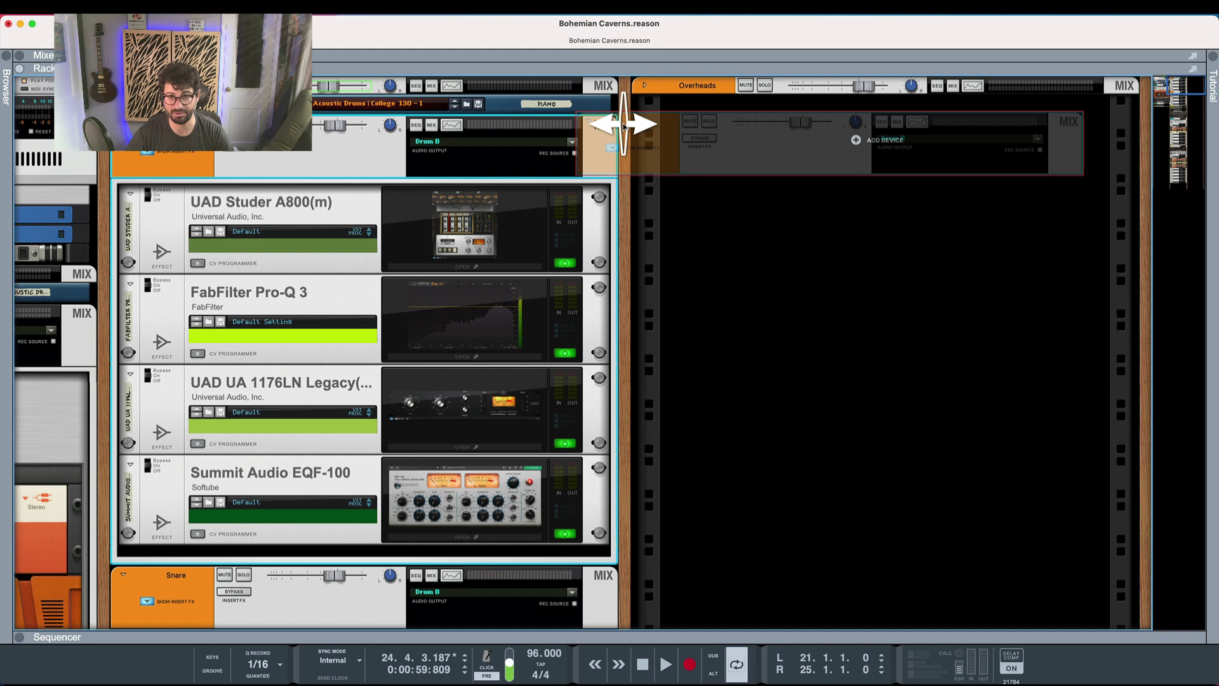
mouse_move(623, 125)
mouse_down()
mouse_move(685, 125)
mouse_move(627, 136)
mouse_up()
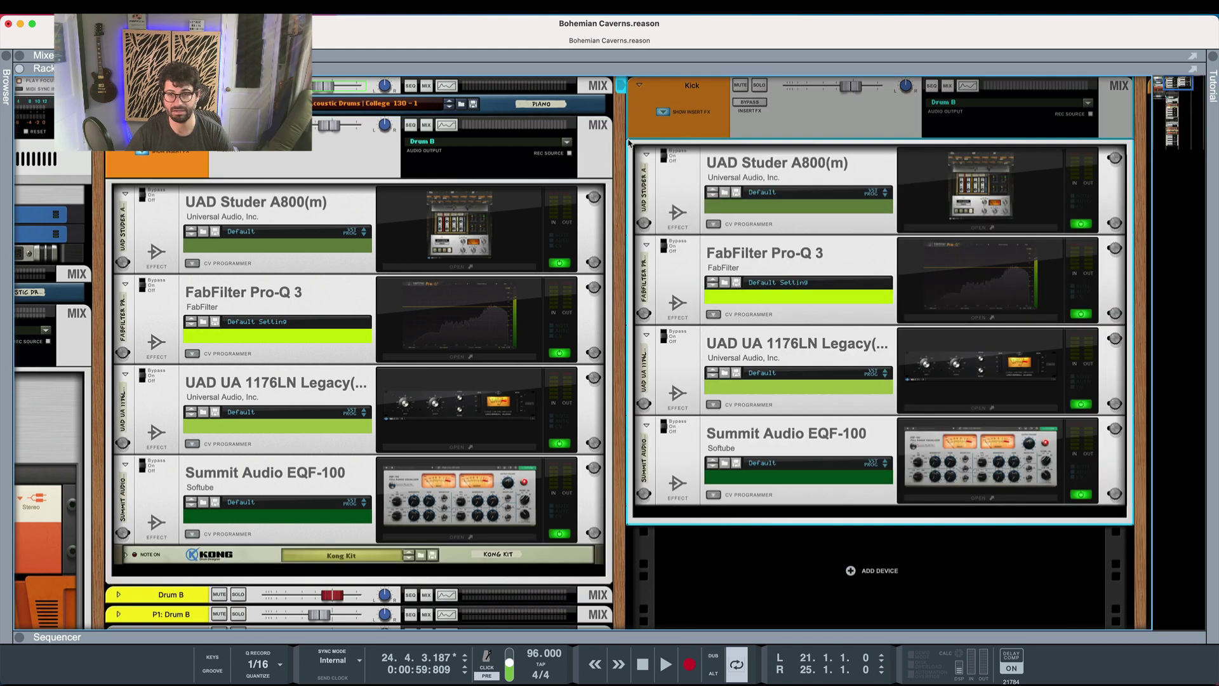
click(640, 86)
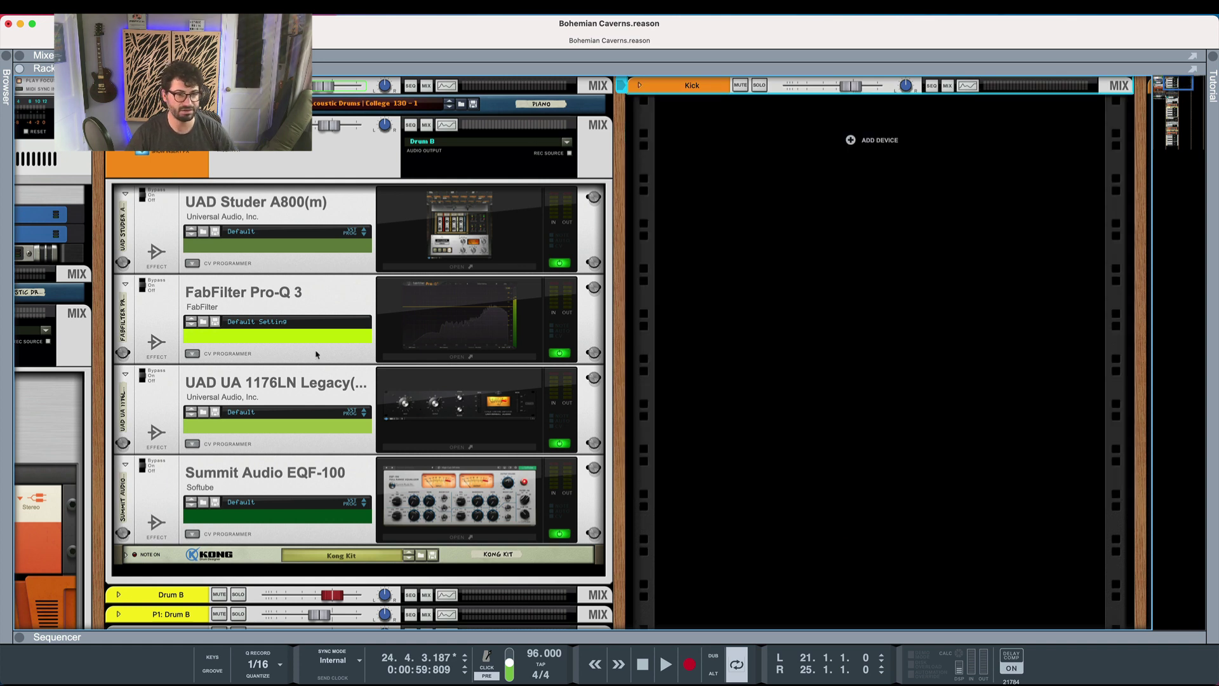
click(298, 331)
drag(299, 332, 648, 99)
click(645, 104)
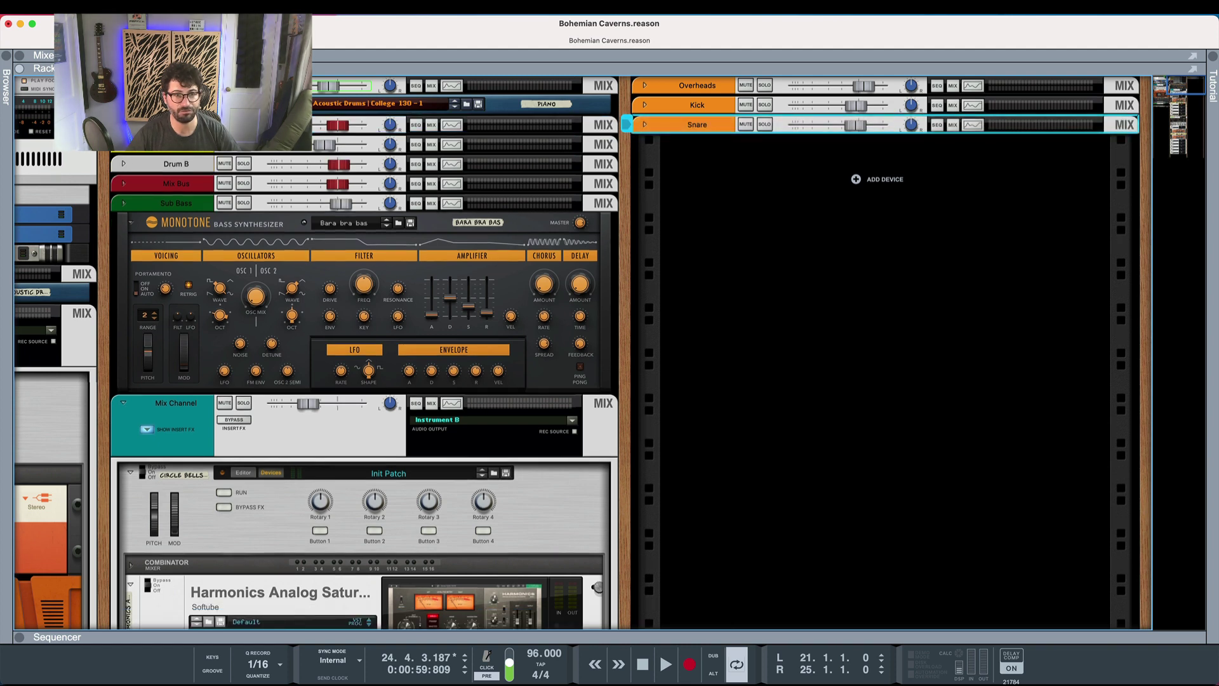
mouse_move(697, 144)
mouse_down()
mouse_move(508, 190)
mouse_move(362, 355)
mouse_move(687, 202)
mouse_up()
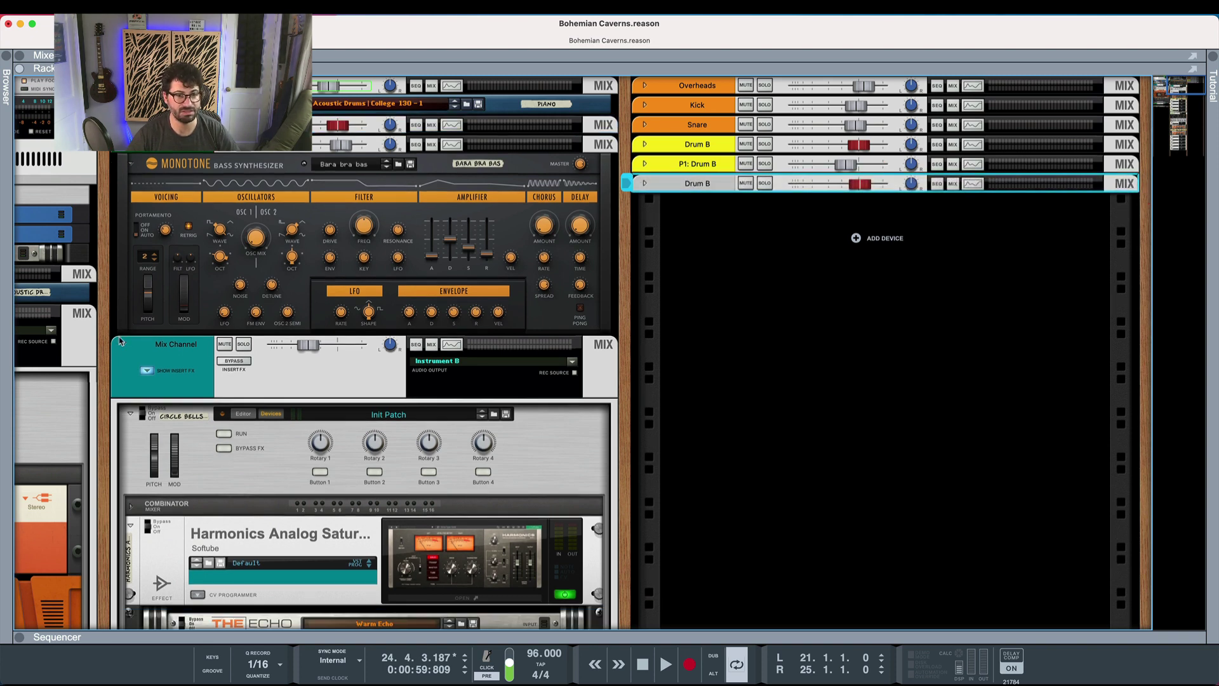
Rename the Mix Channel strip to 'Bells'.
double_click(166, 344)
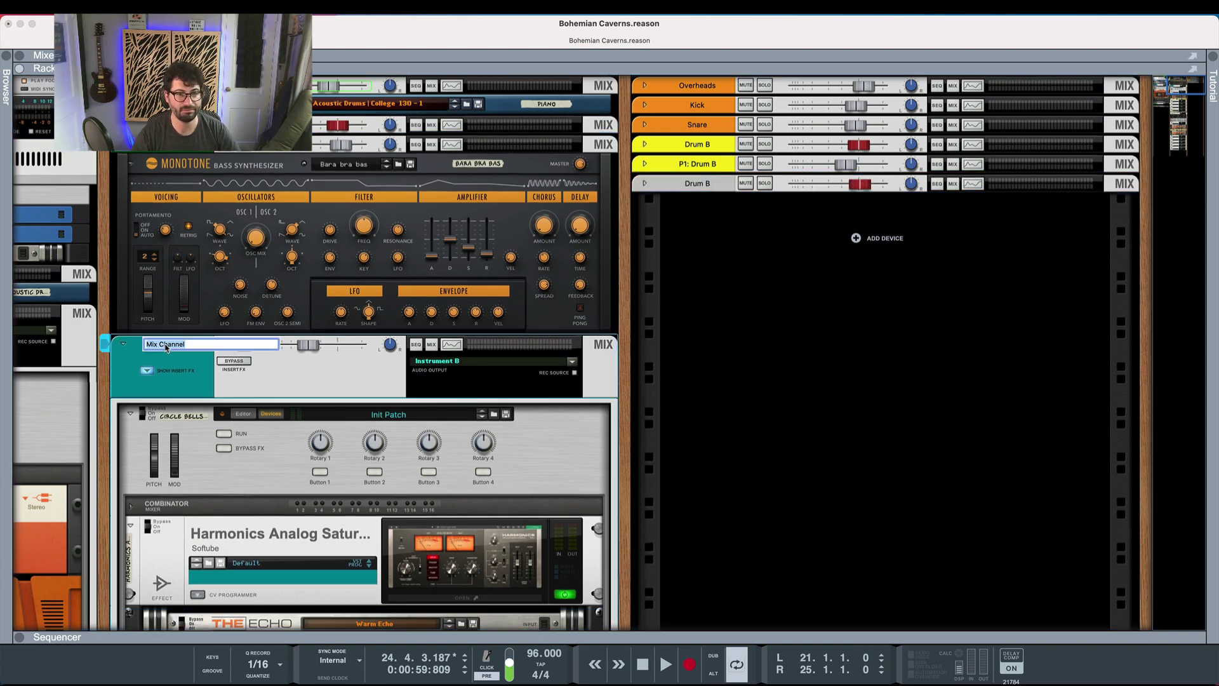
text(Bells)
key(Return)
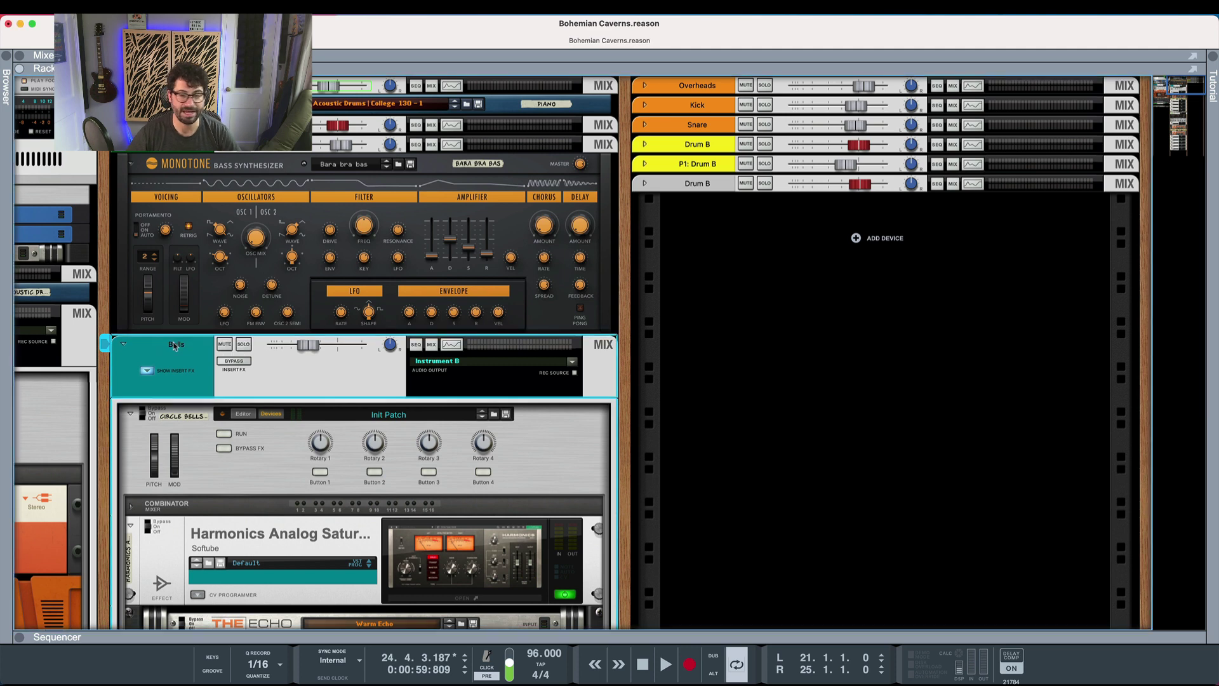
Fold the Bells and Rhodes devices into single-row strips.
click(123, 344)
click(122, 362)
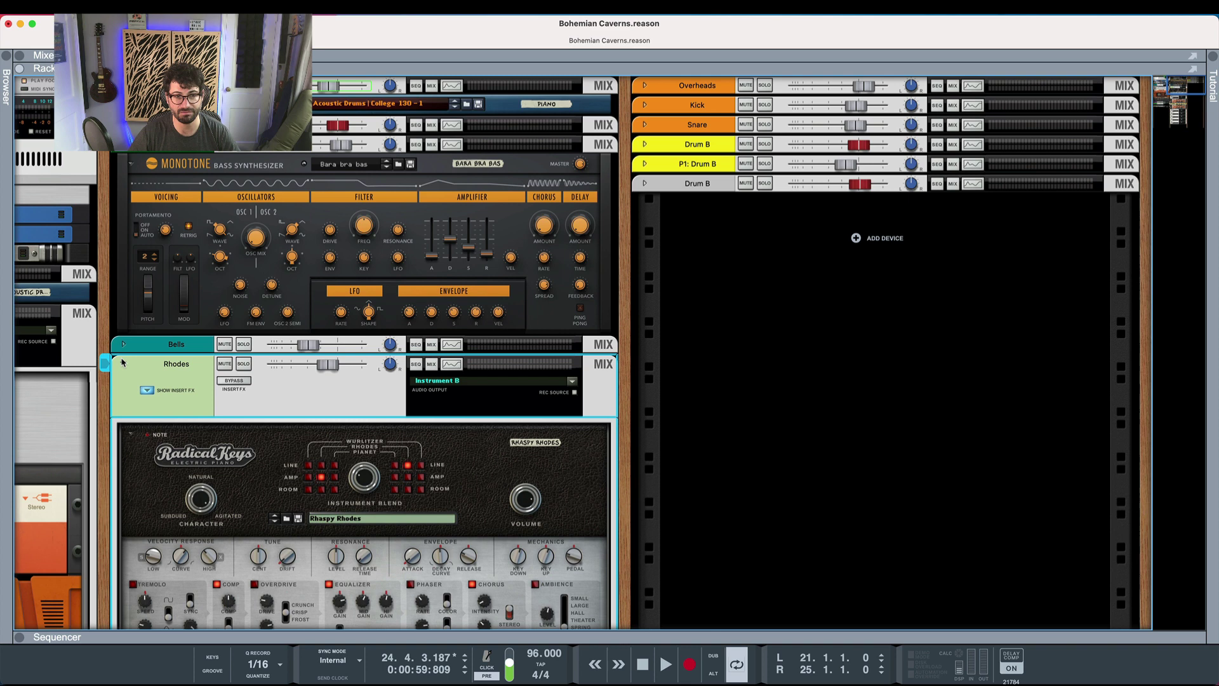
click(124, 365)
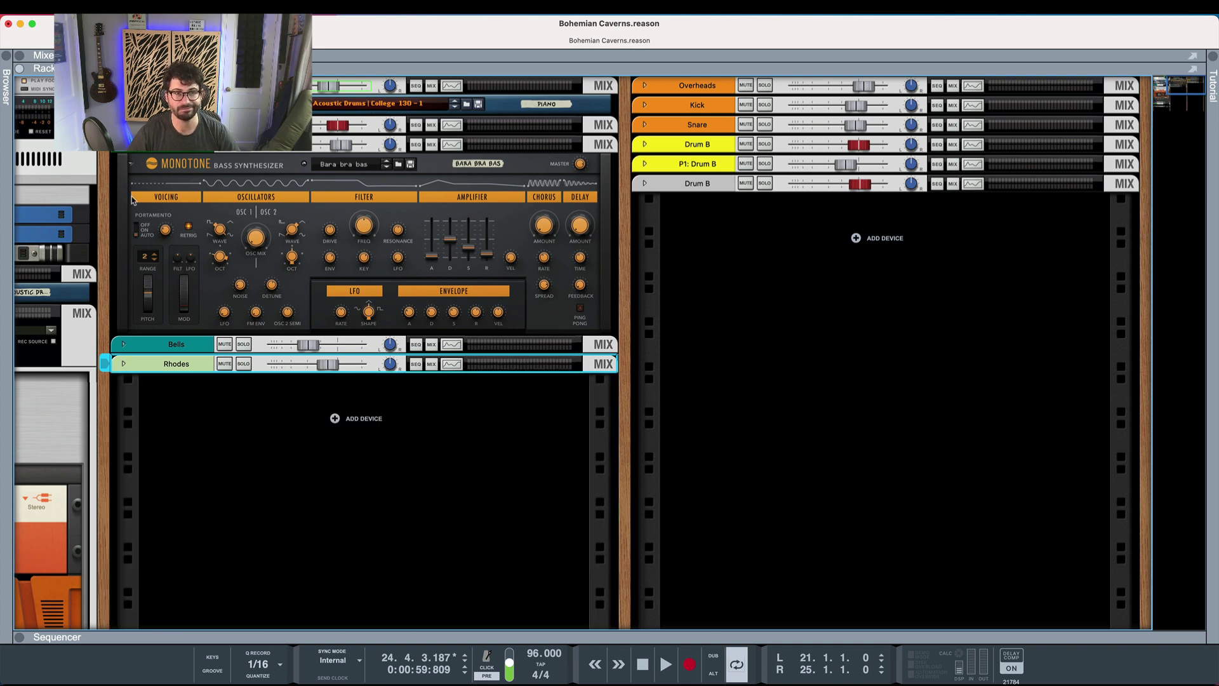
scroll(267, 280, left, 10)
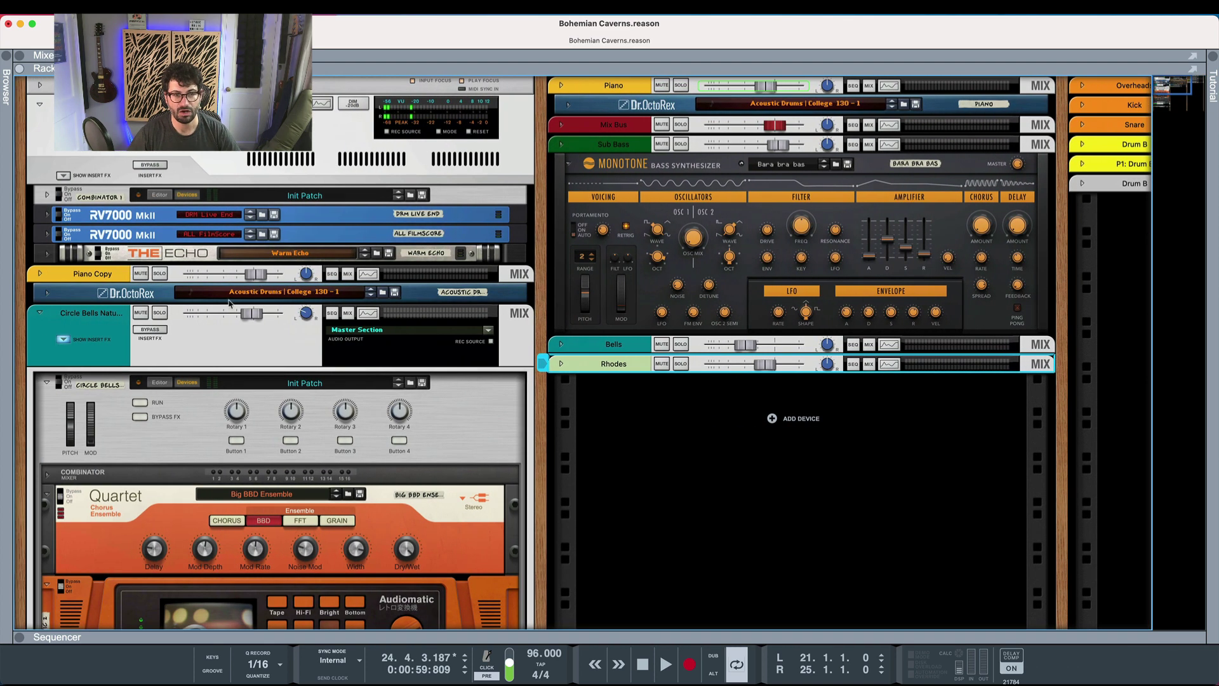
Fold the Circle Bells channel to a single strip.
click(42, 313)
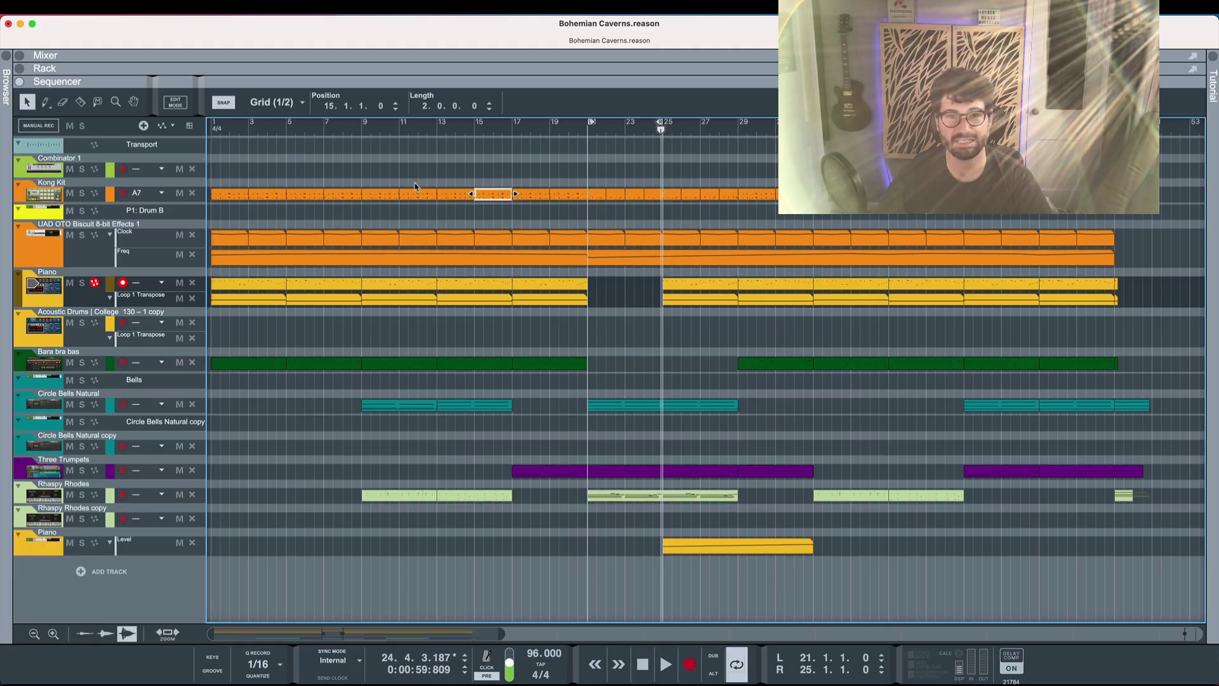
Set the Kong Kit clip at bar 13 to the Red clip colour.
click(417, 196)
click(459, 200)
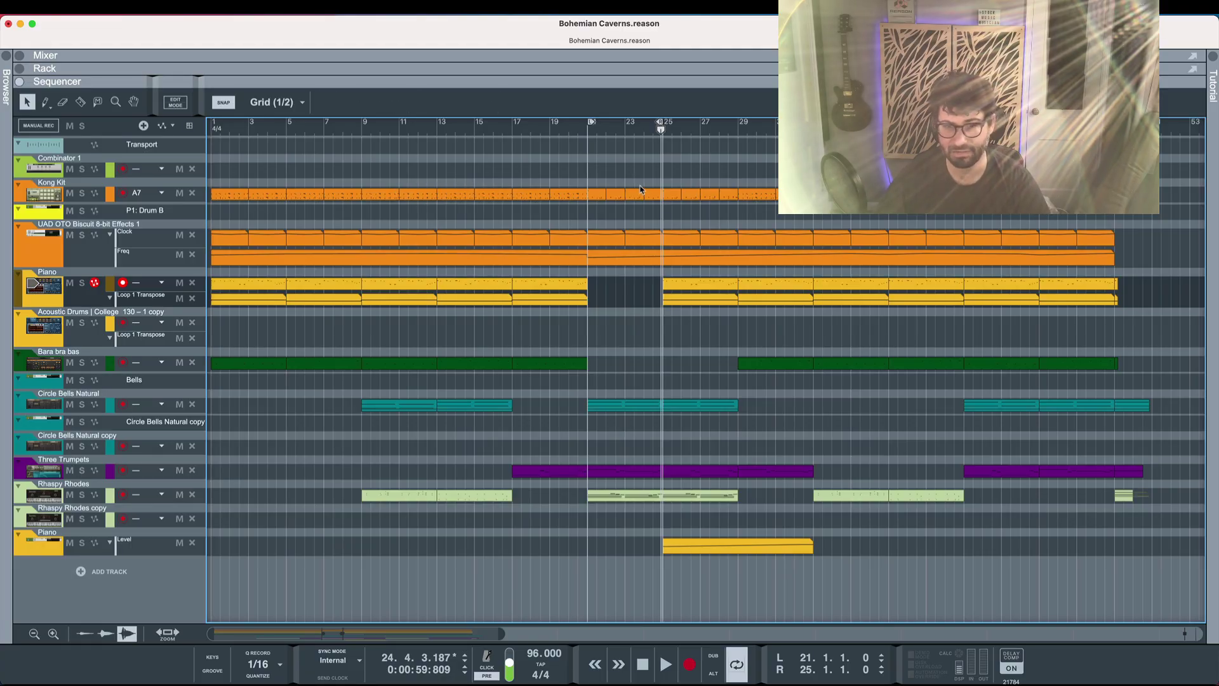
click(625, 194)
click(492, 201)
click(453, 195)
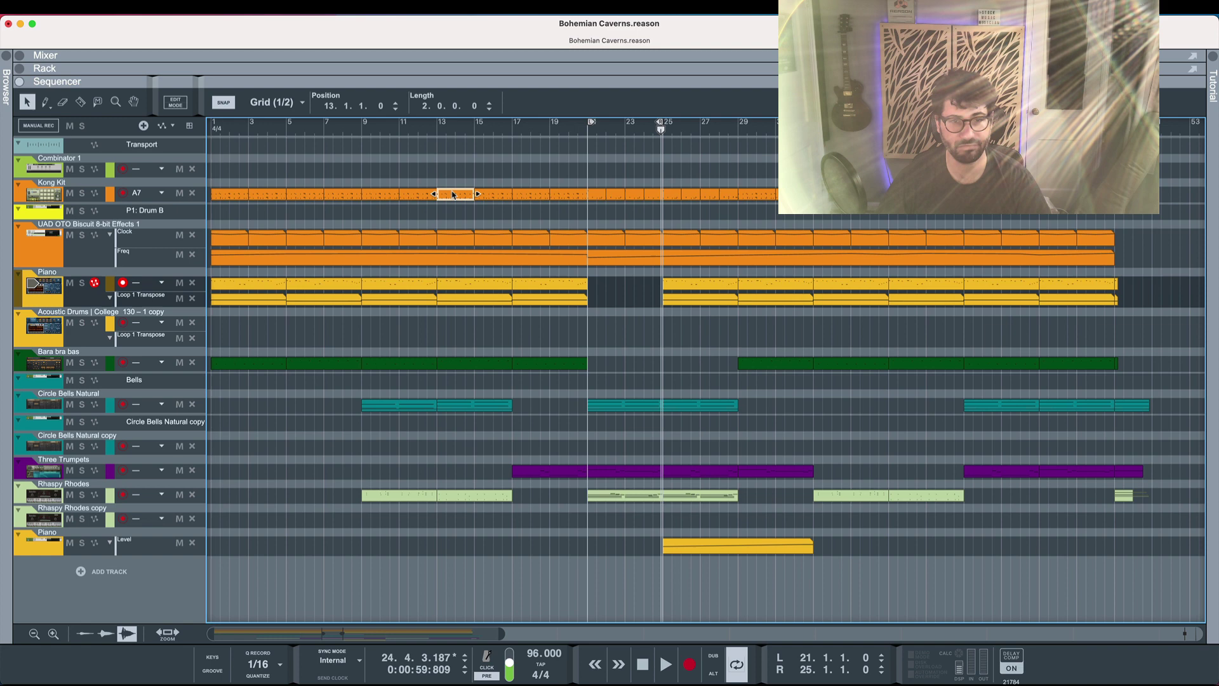
right_click(453, 195)
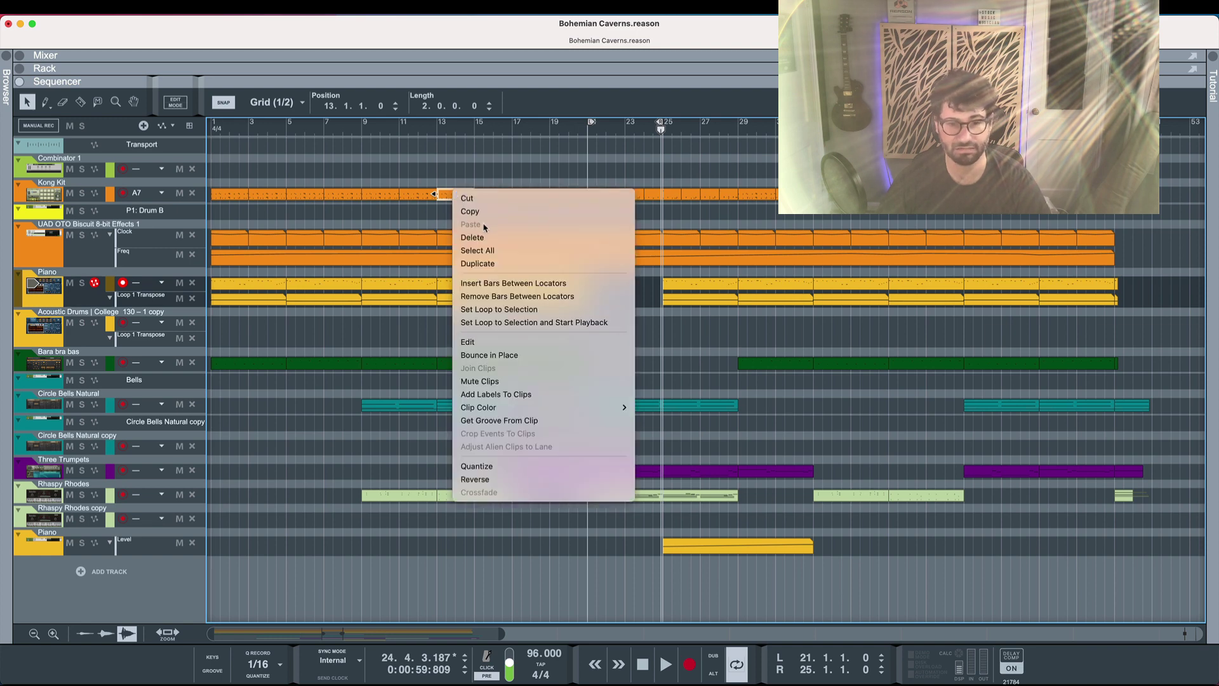
mouse_move(554, 407)
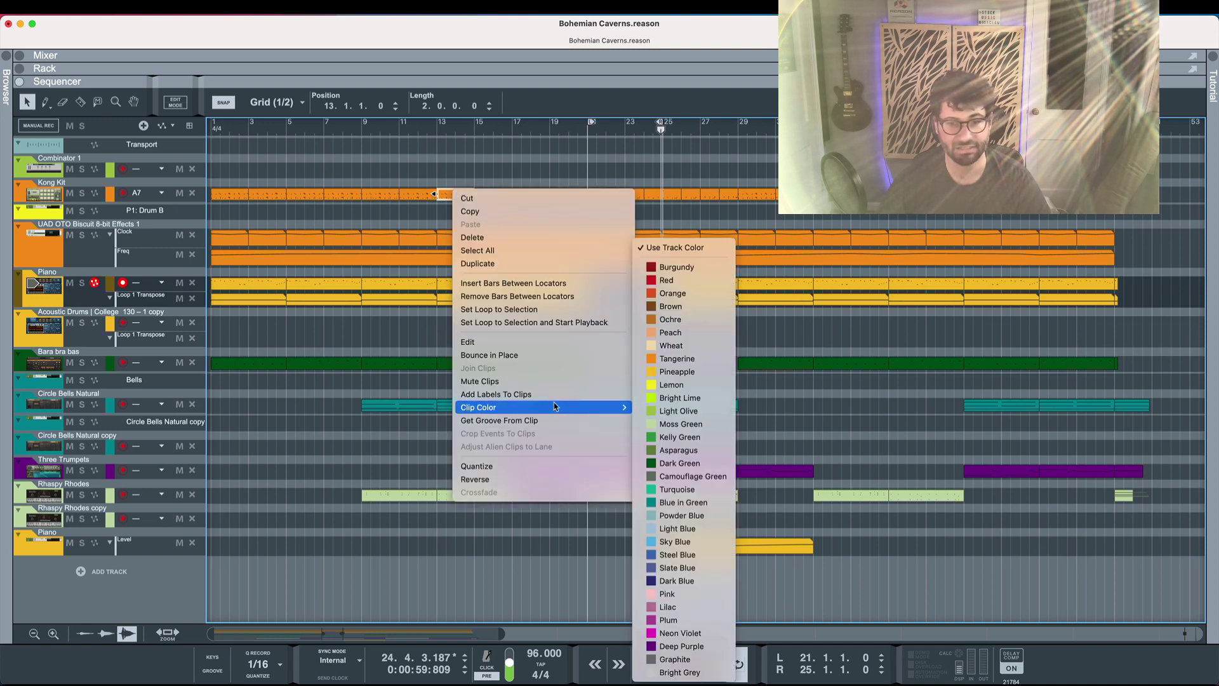
click(667, 280)
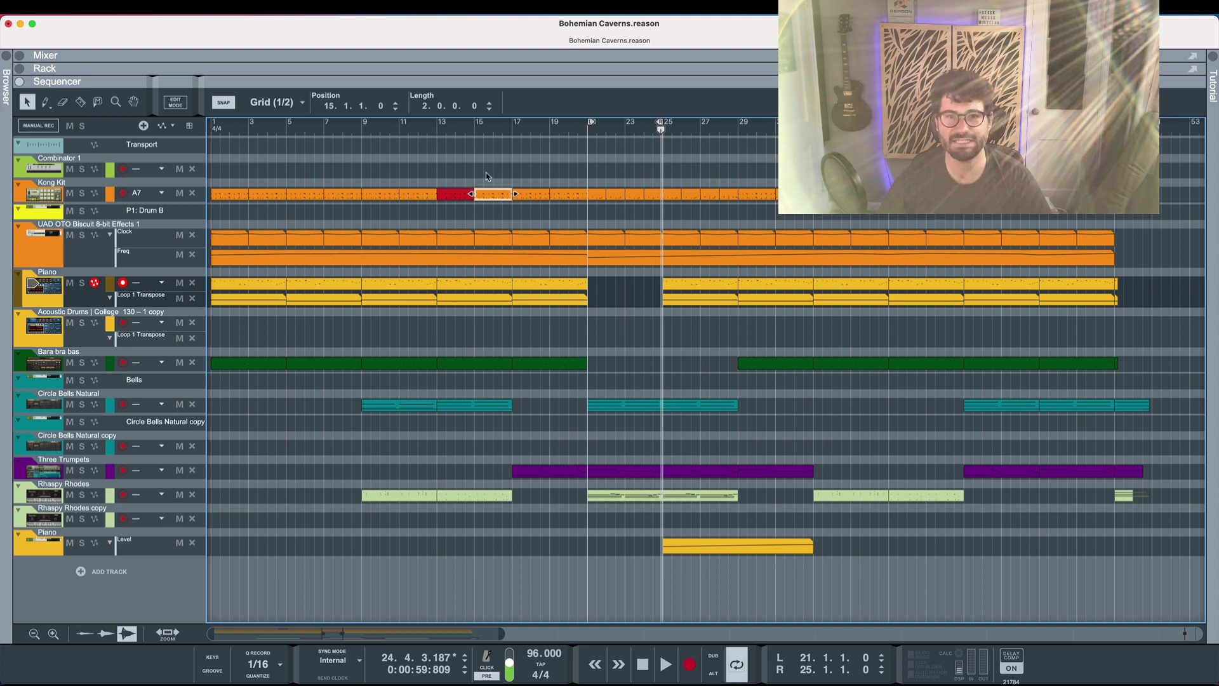
click(481, 151)
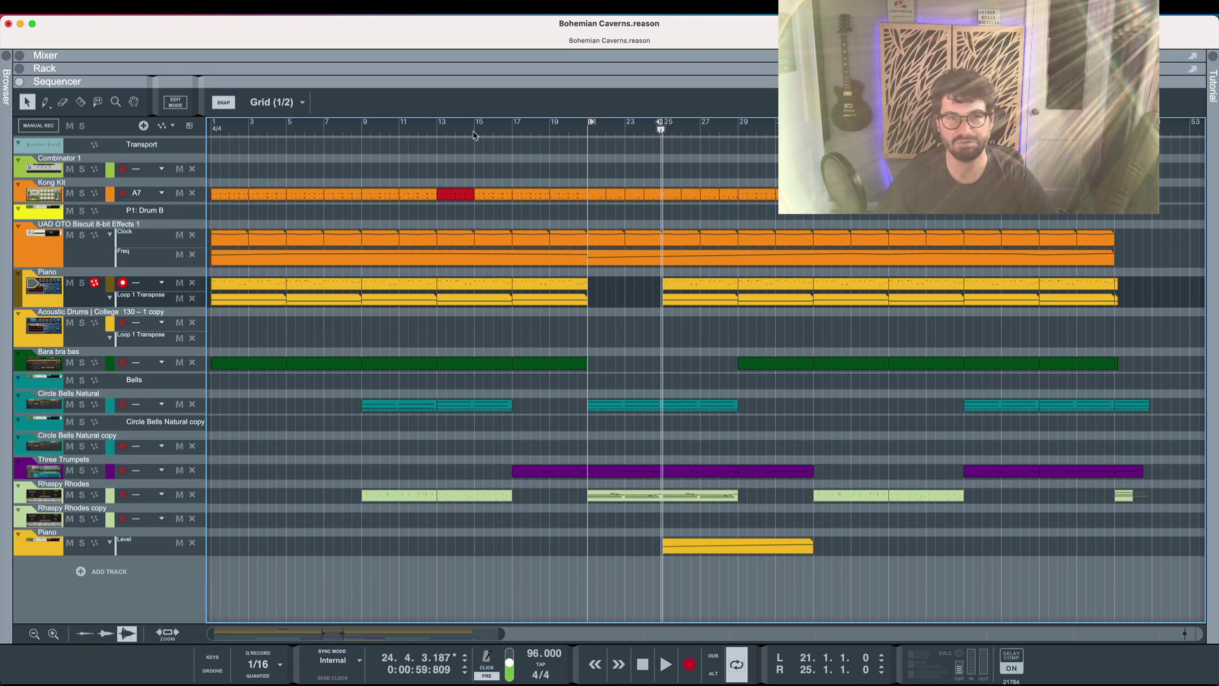
Reopen the red clip's context menu and close it without changes.
right_click(453, 190)
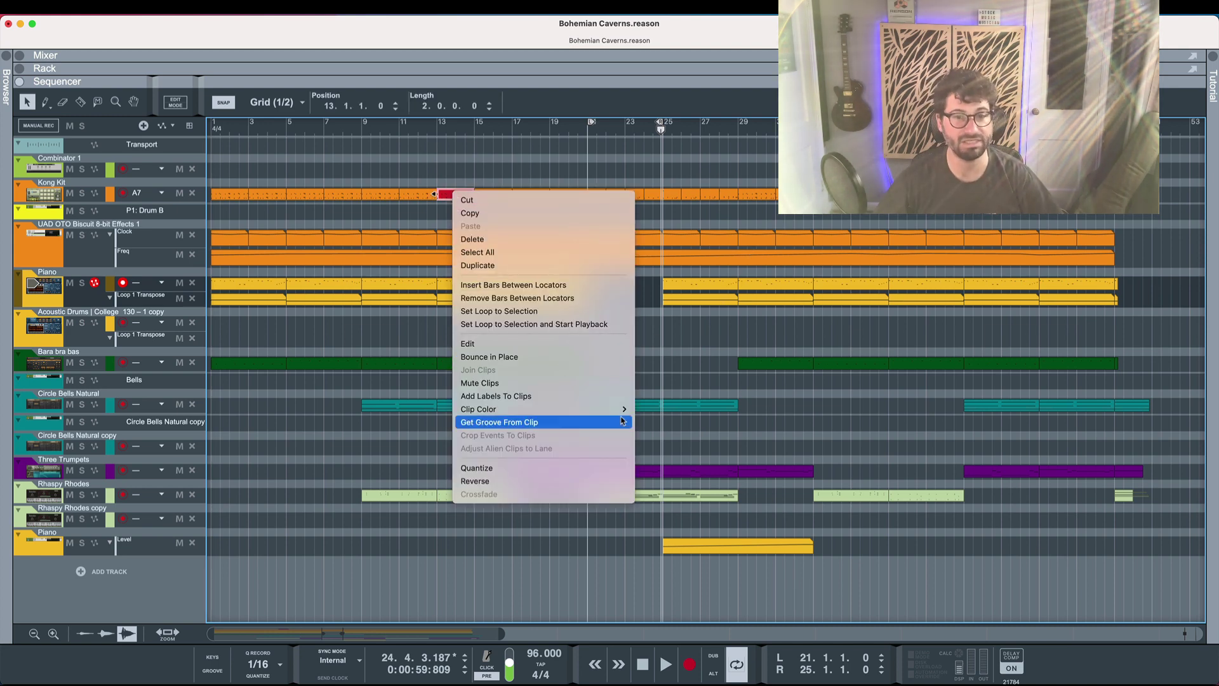
mouse_move(622, 410)
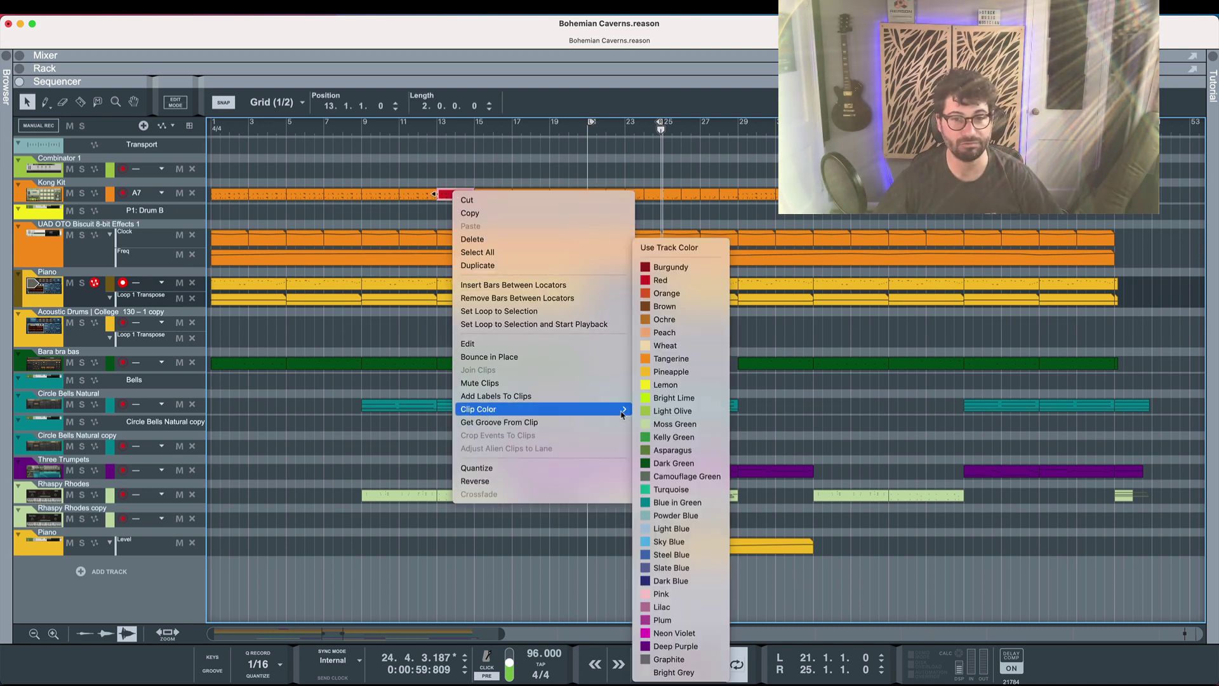
click(701, 398)
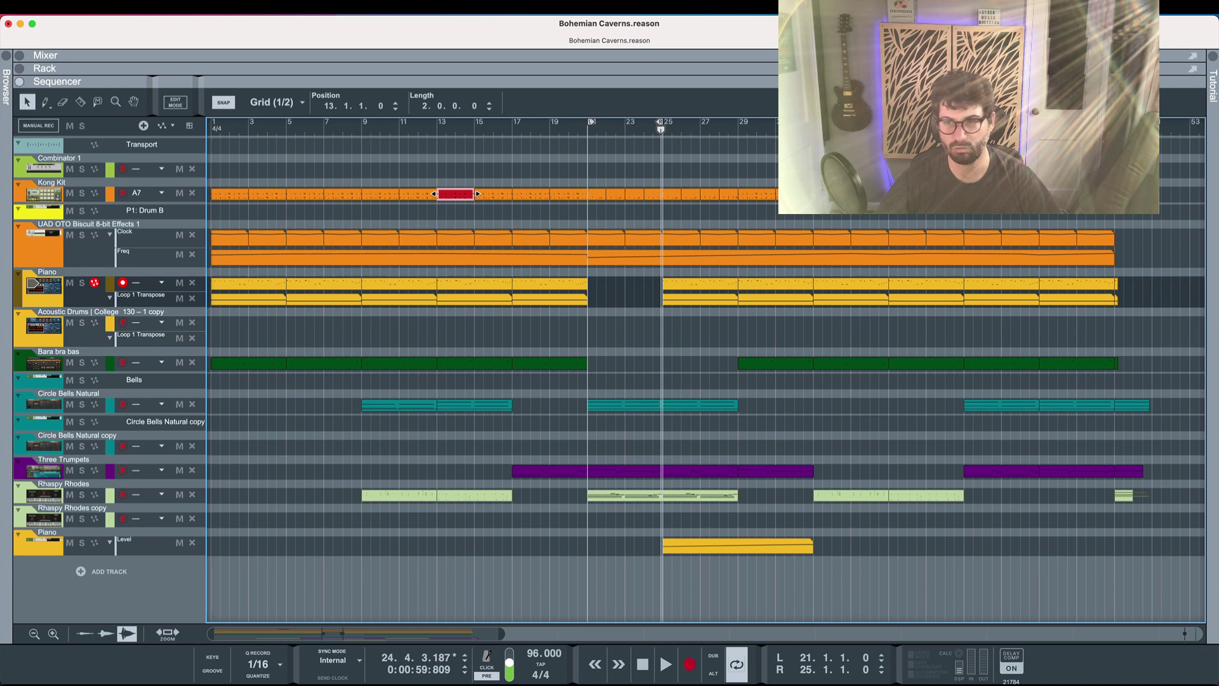
Set the loop to the two-bar clip at bar 41 and briefly play it.
click(971, 194)
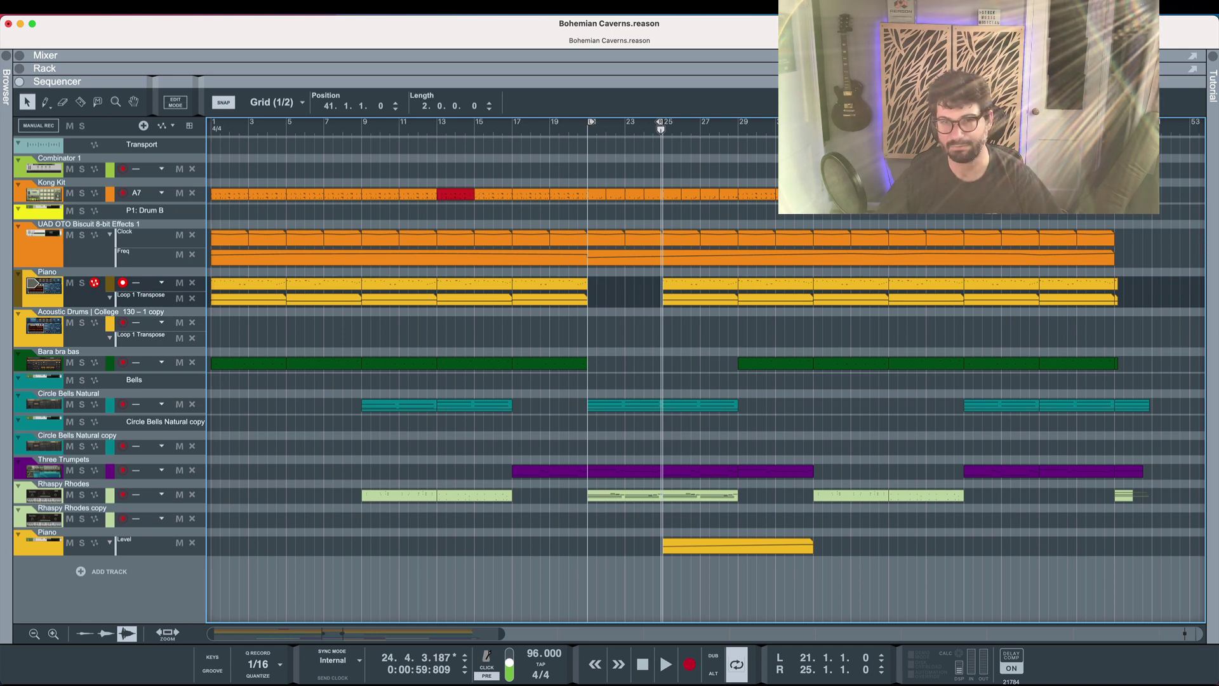
right_click(976, 193)
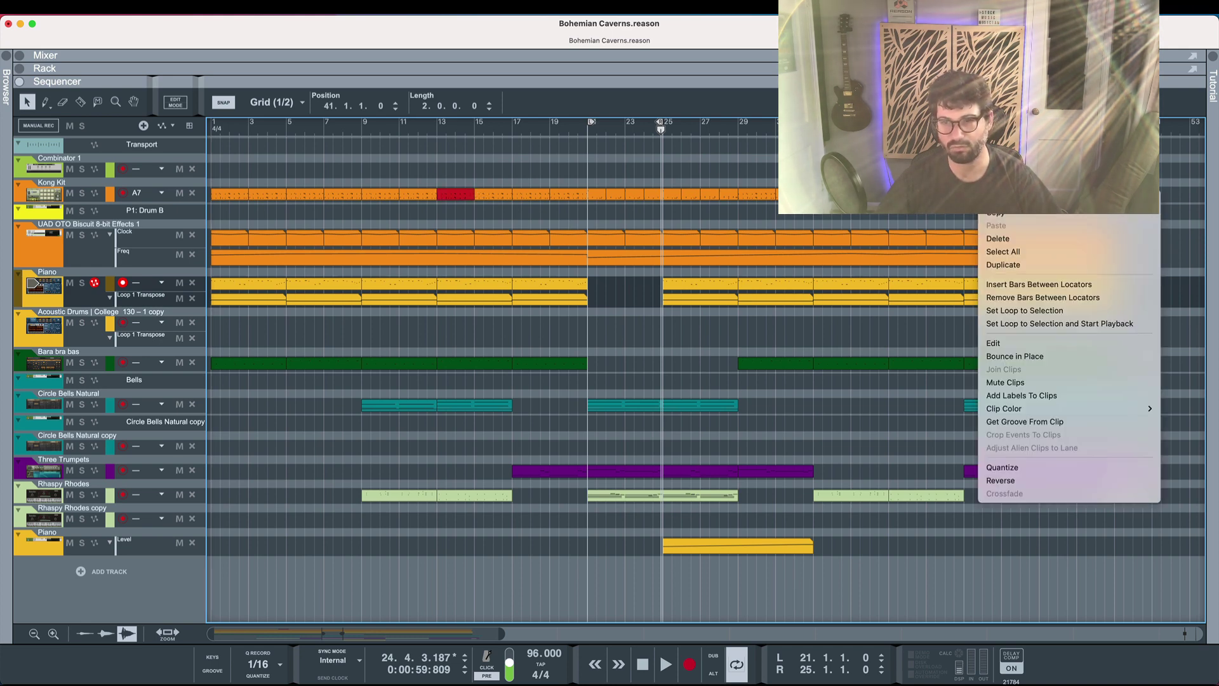
click(1042, 311)
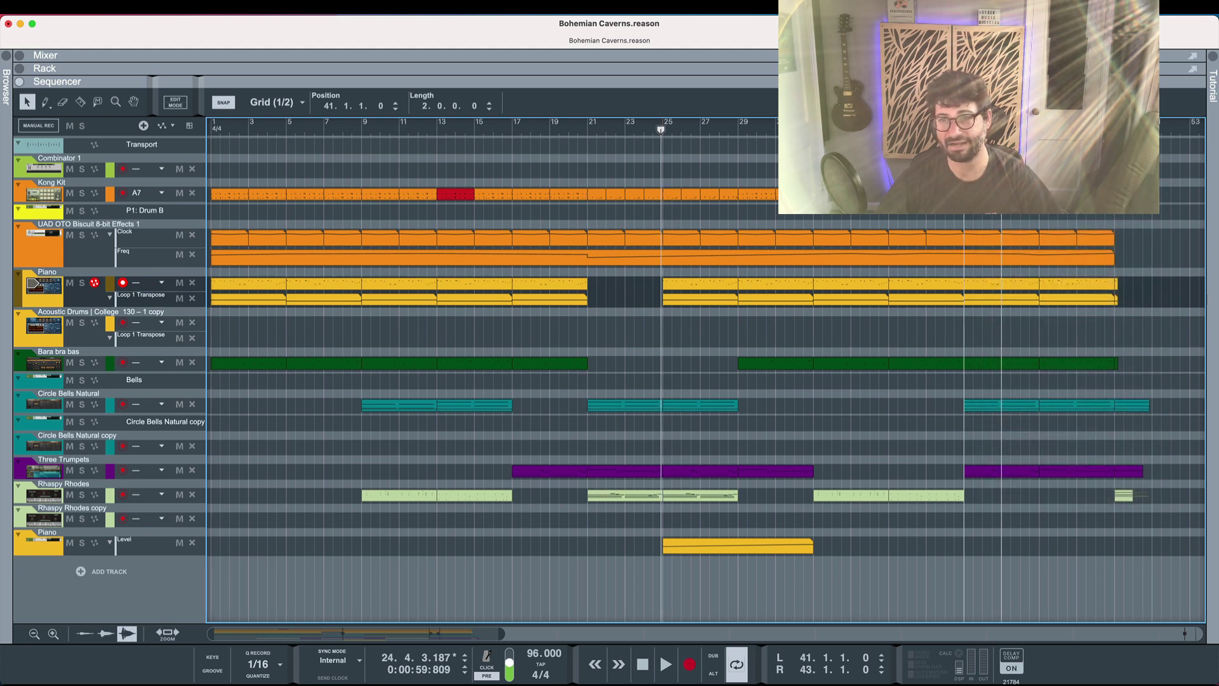
key(space)
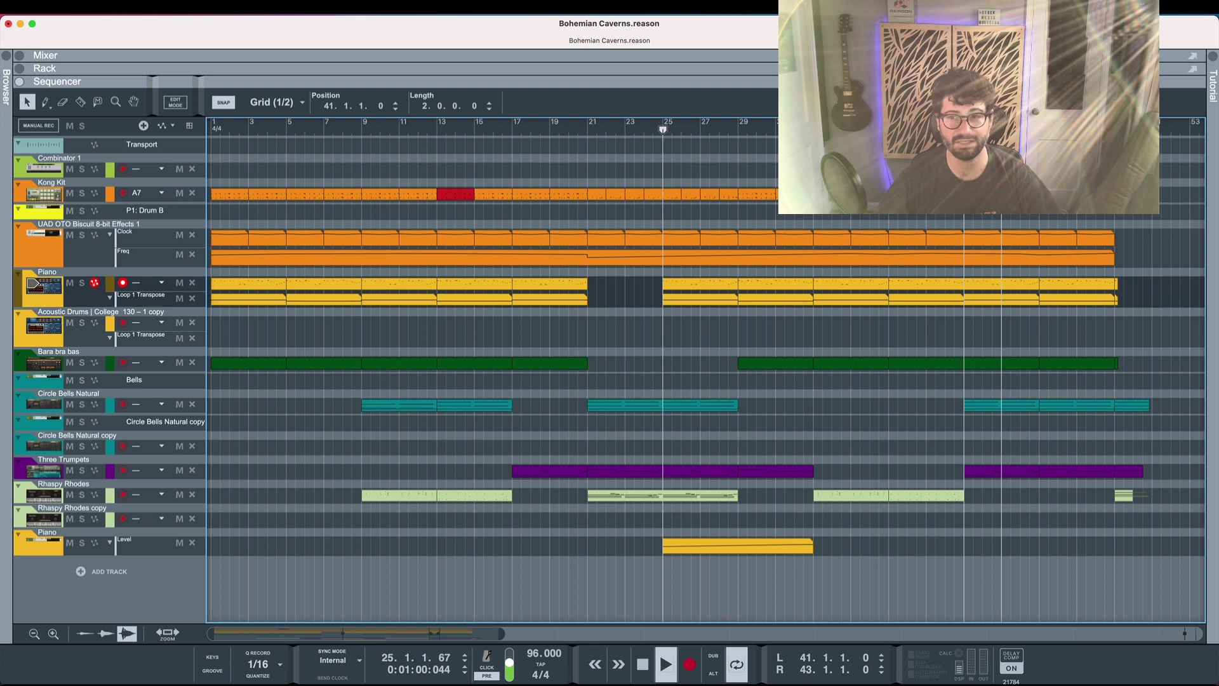
key(space)
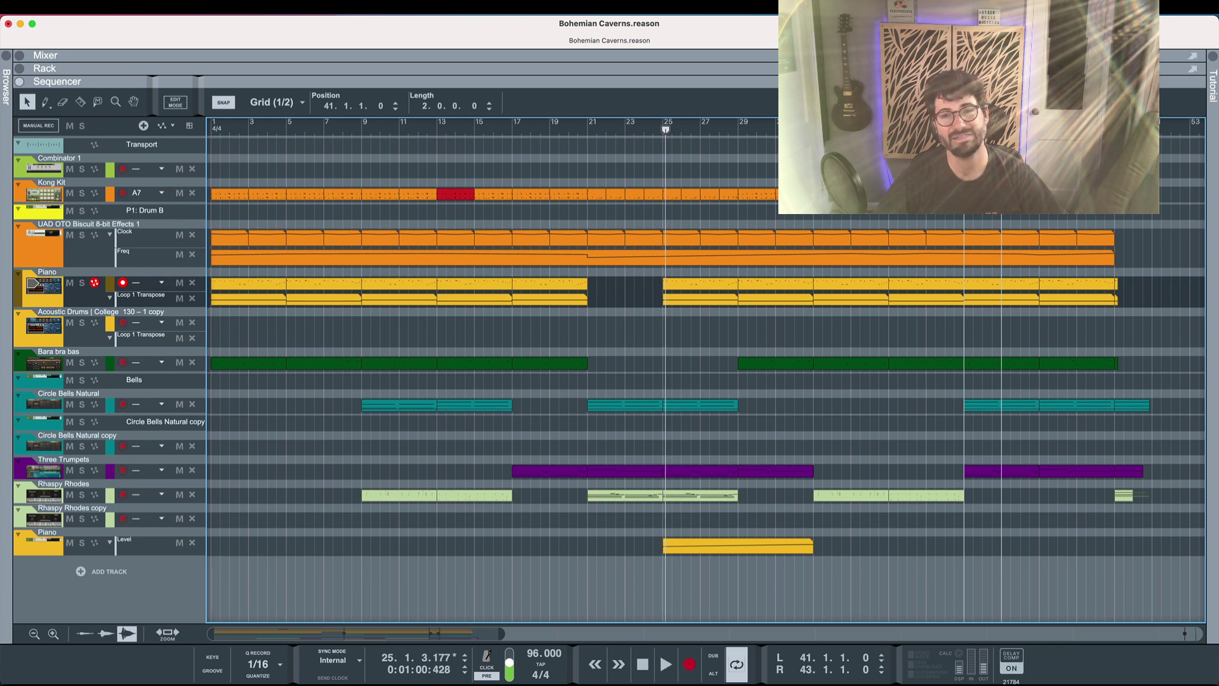
Loop and play the bar 41 clip again, stop, then move the song position to bar 21.
right_click(985, 187)
right_click(986, 190)
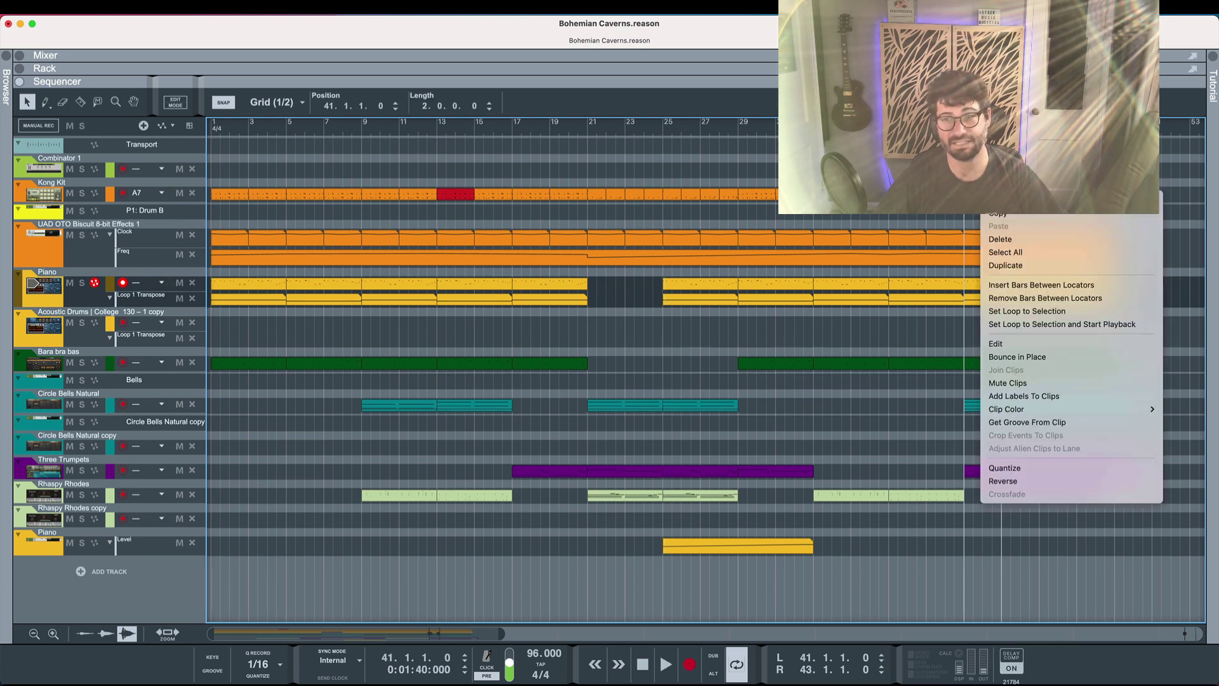
click(1047, 325)
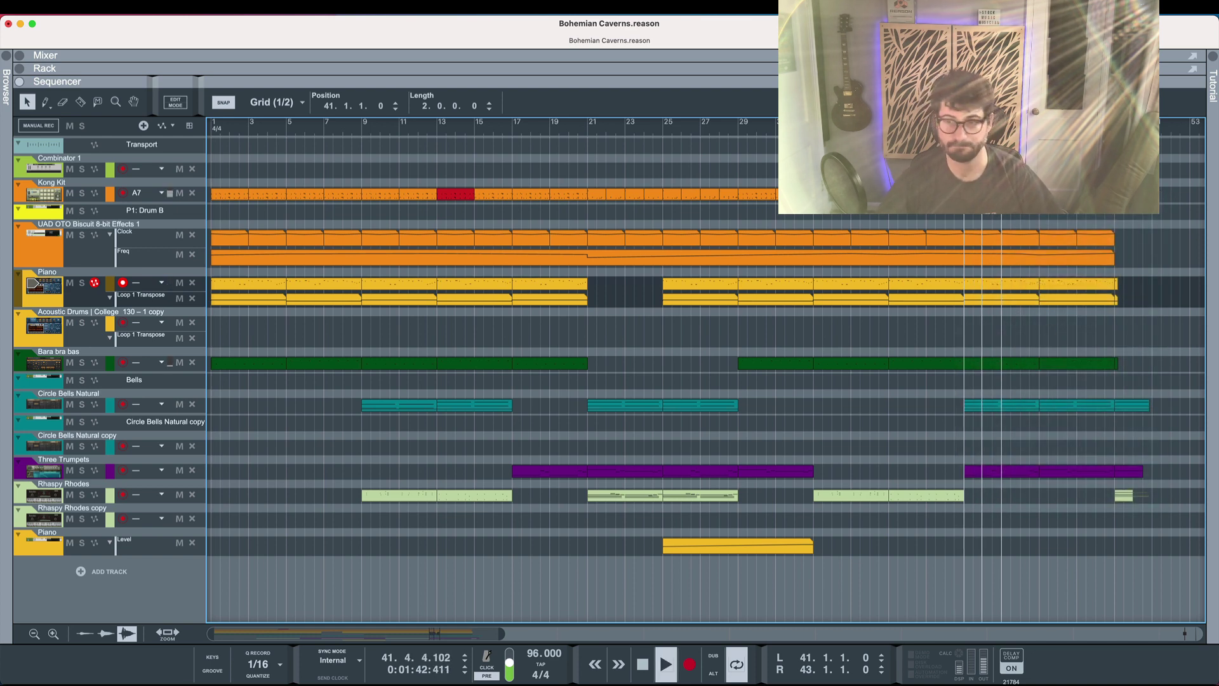
key(space)
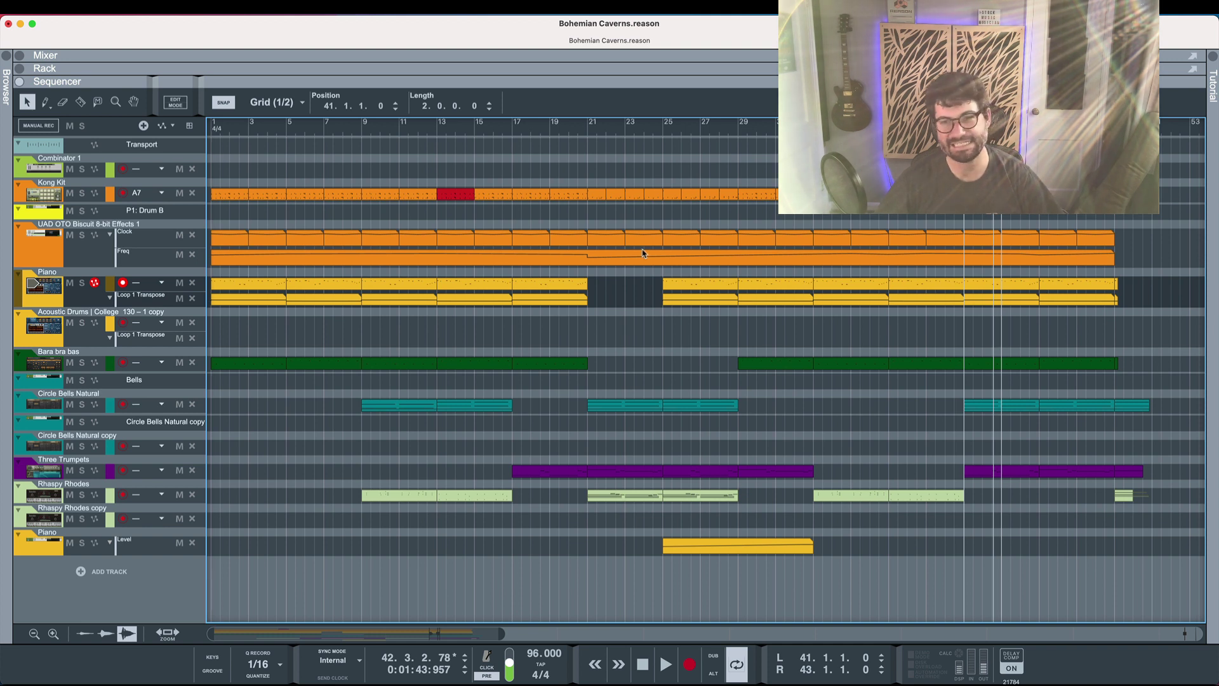
click(596, 129)
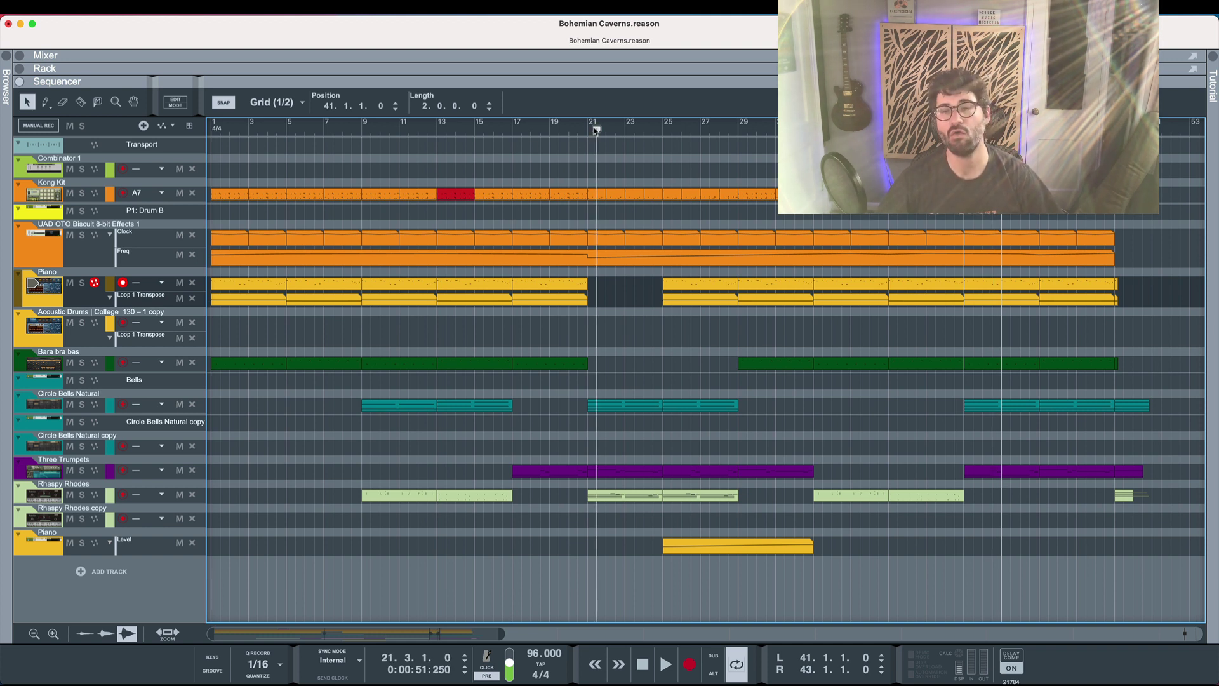